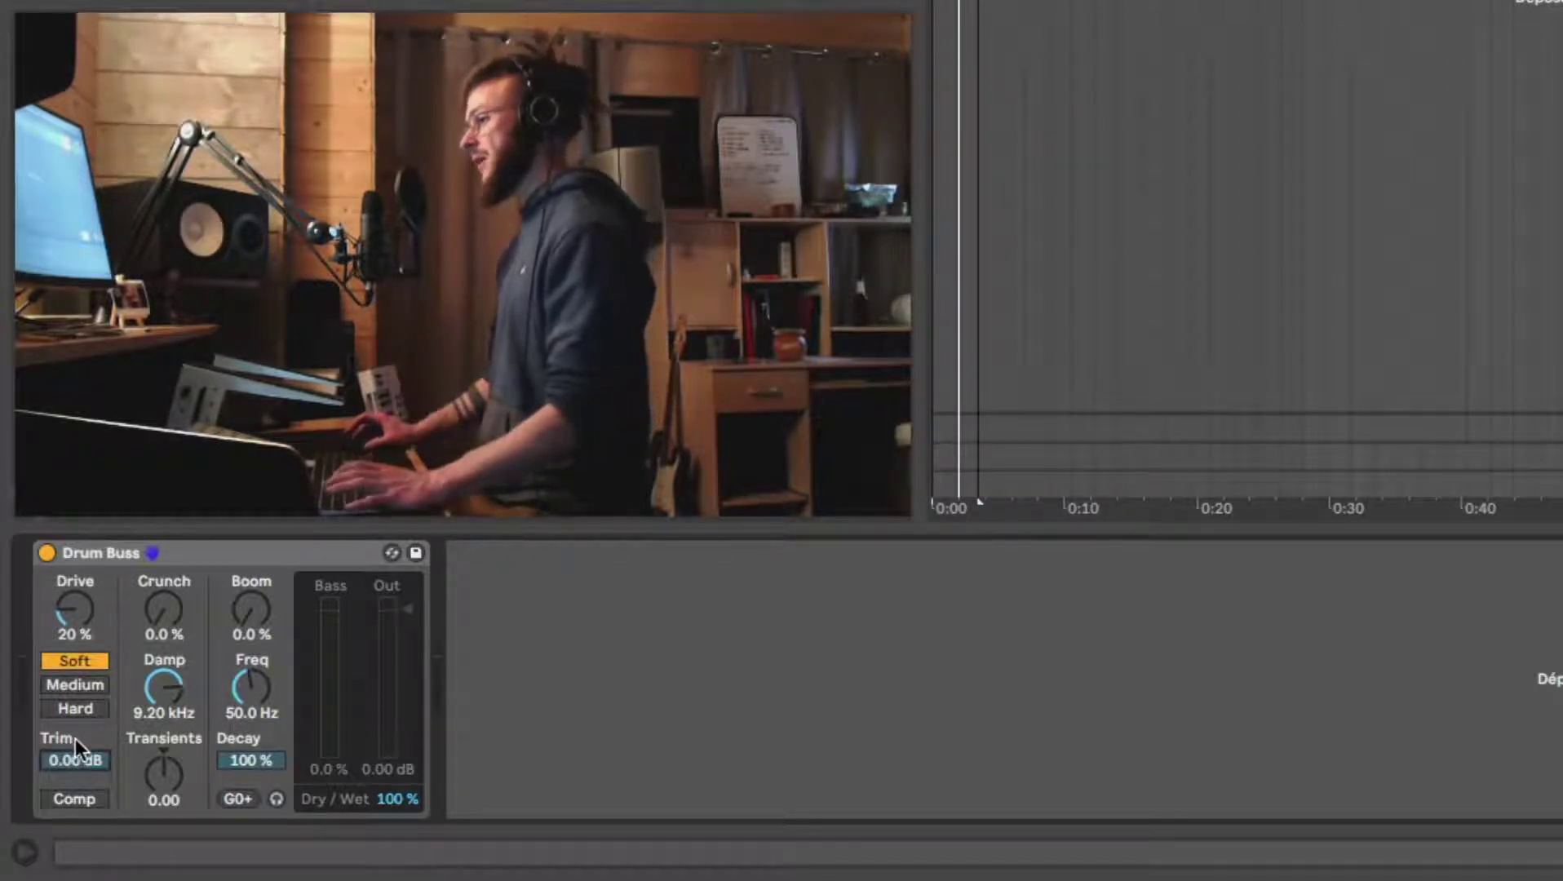
Play the loop with Drum Buss bypassed and re-enabled for comparison, and turn on its Comp option.
click(77, 799)
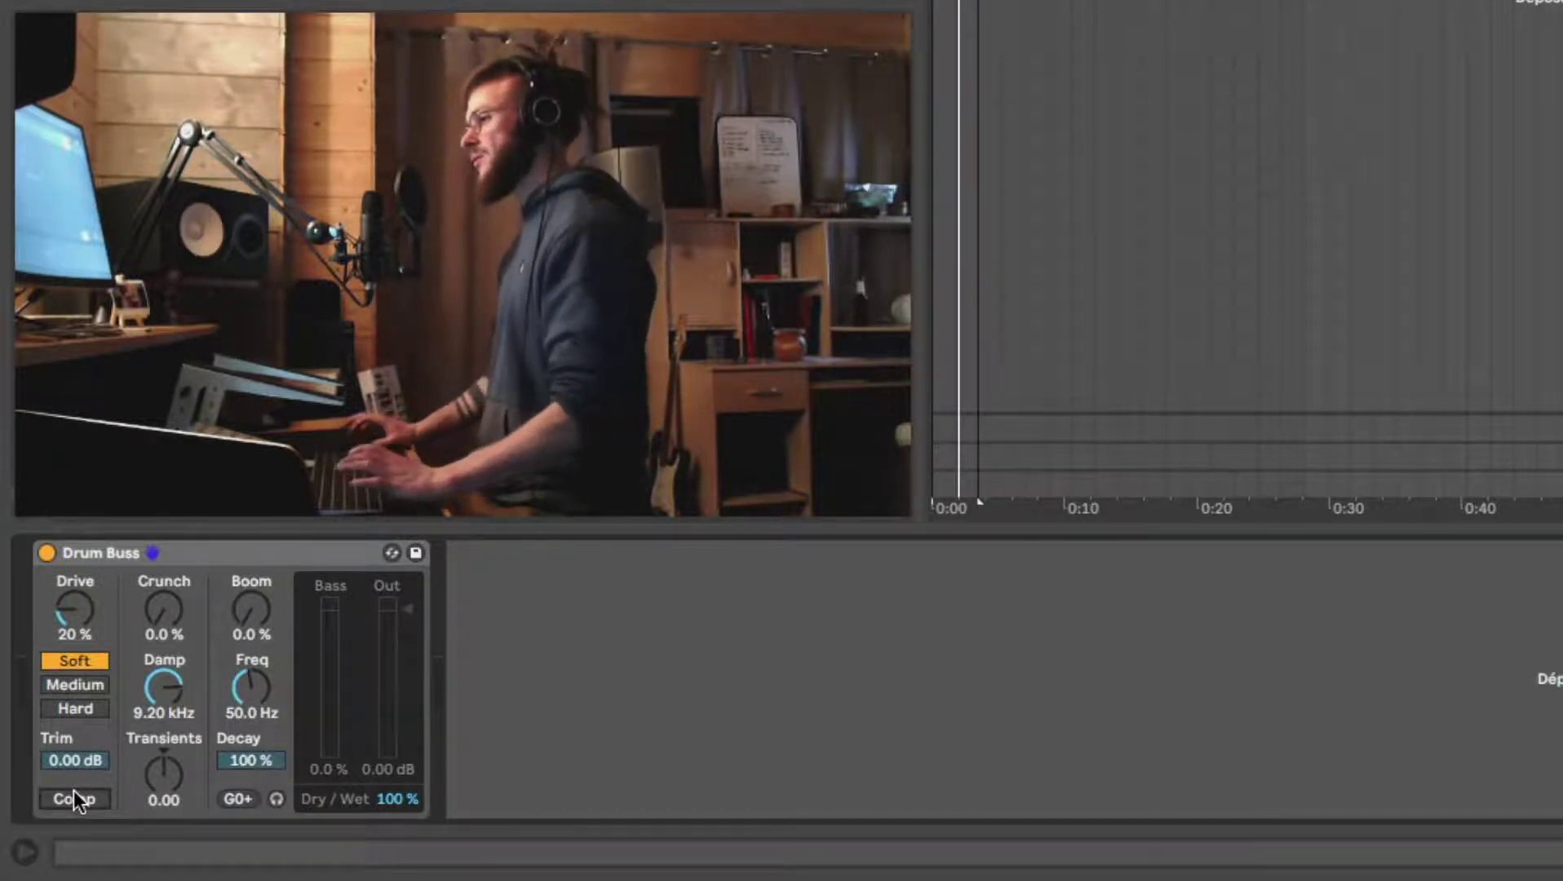
click(44, 553)
key(space)
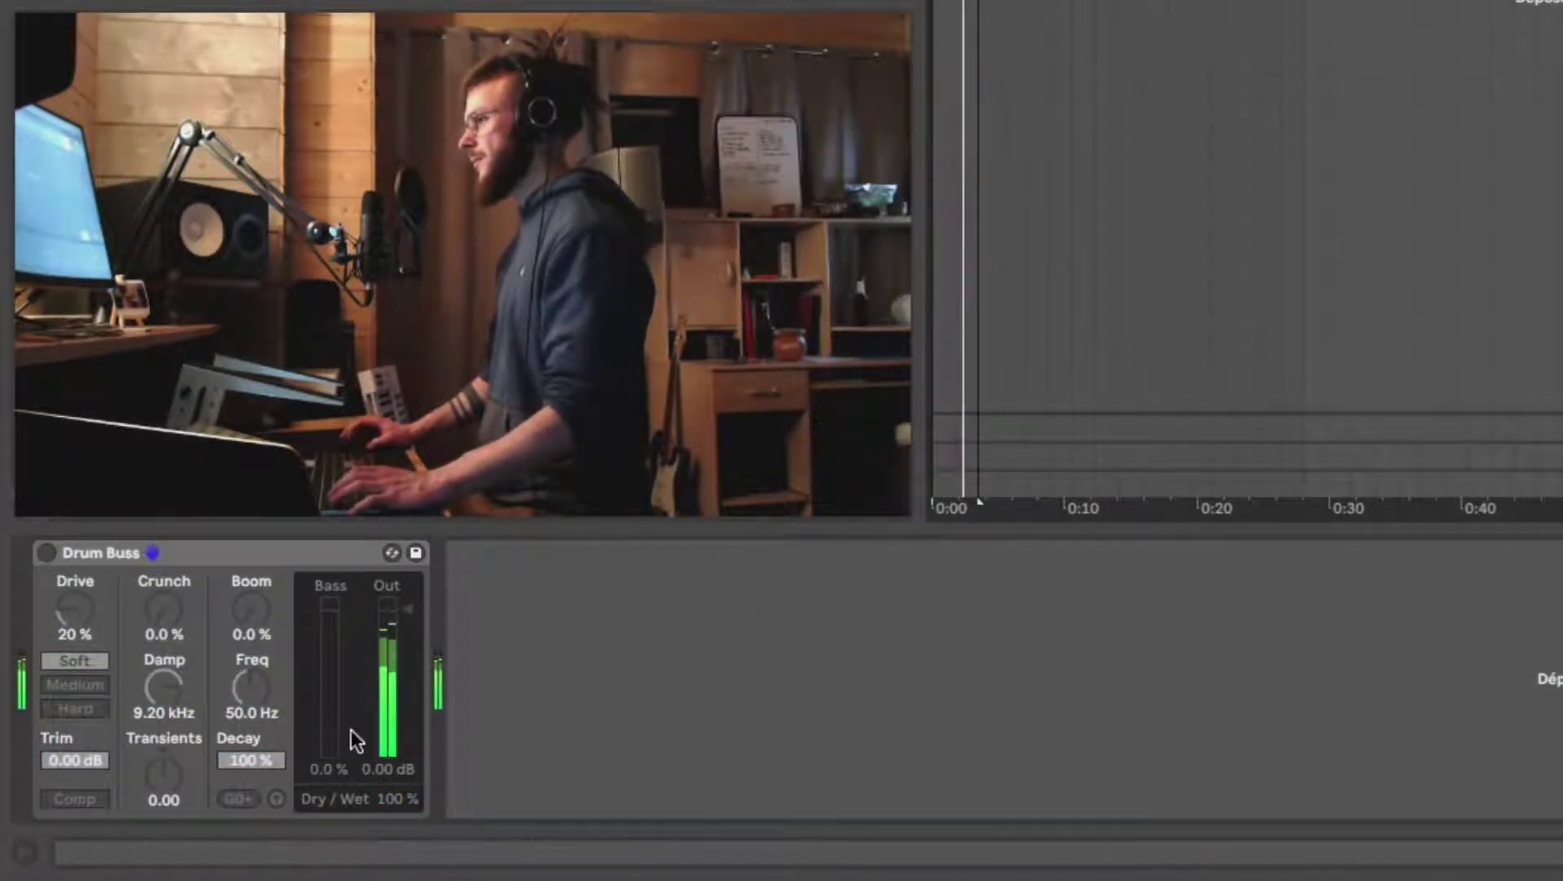
click(47, 554)
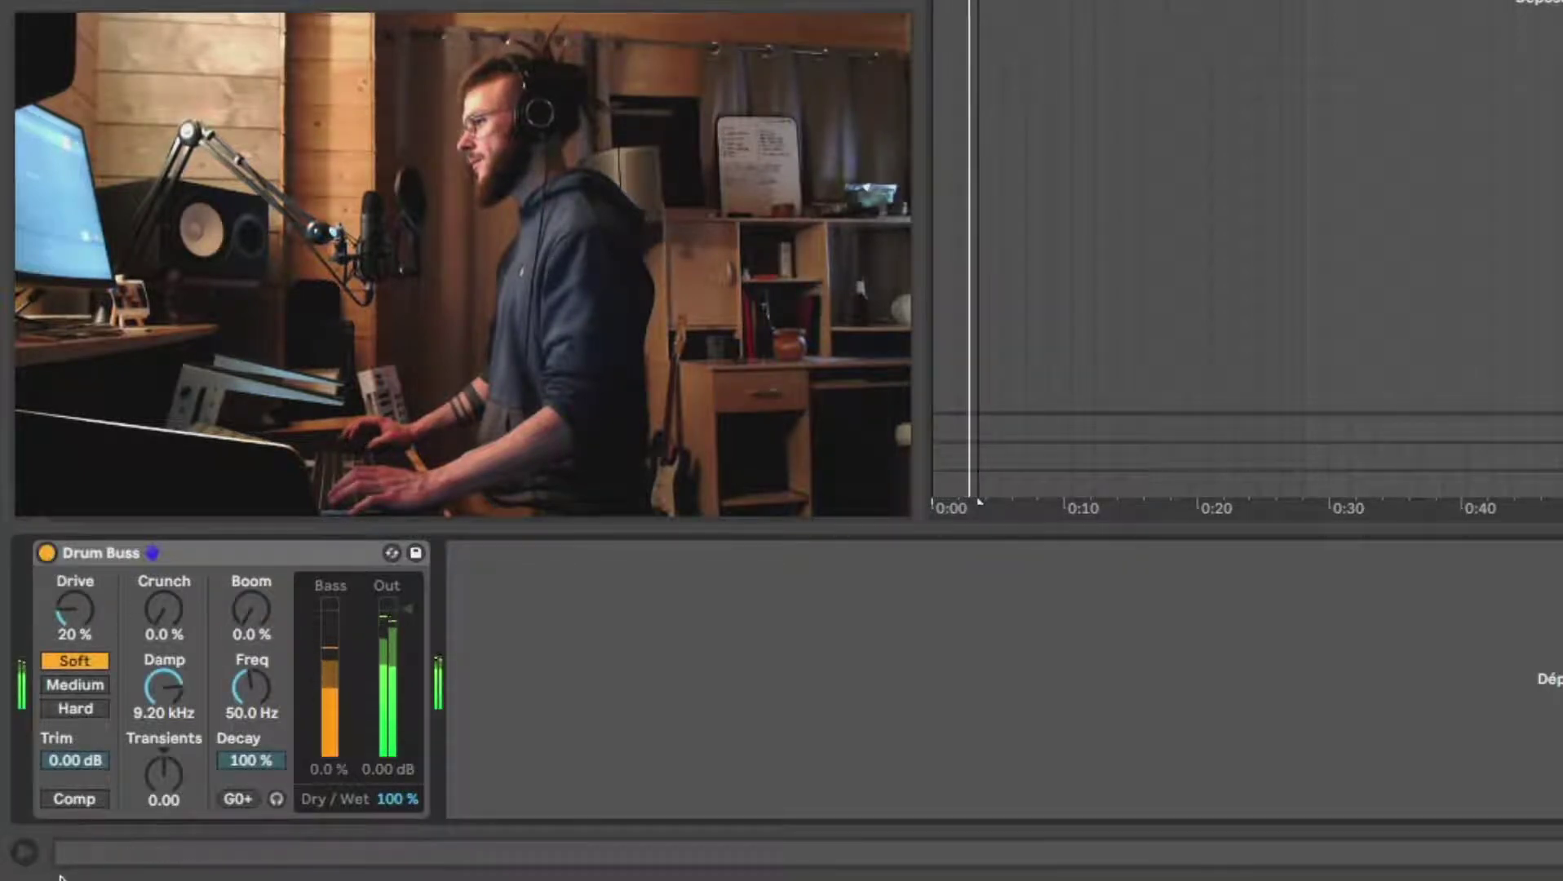
click(70, 797)
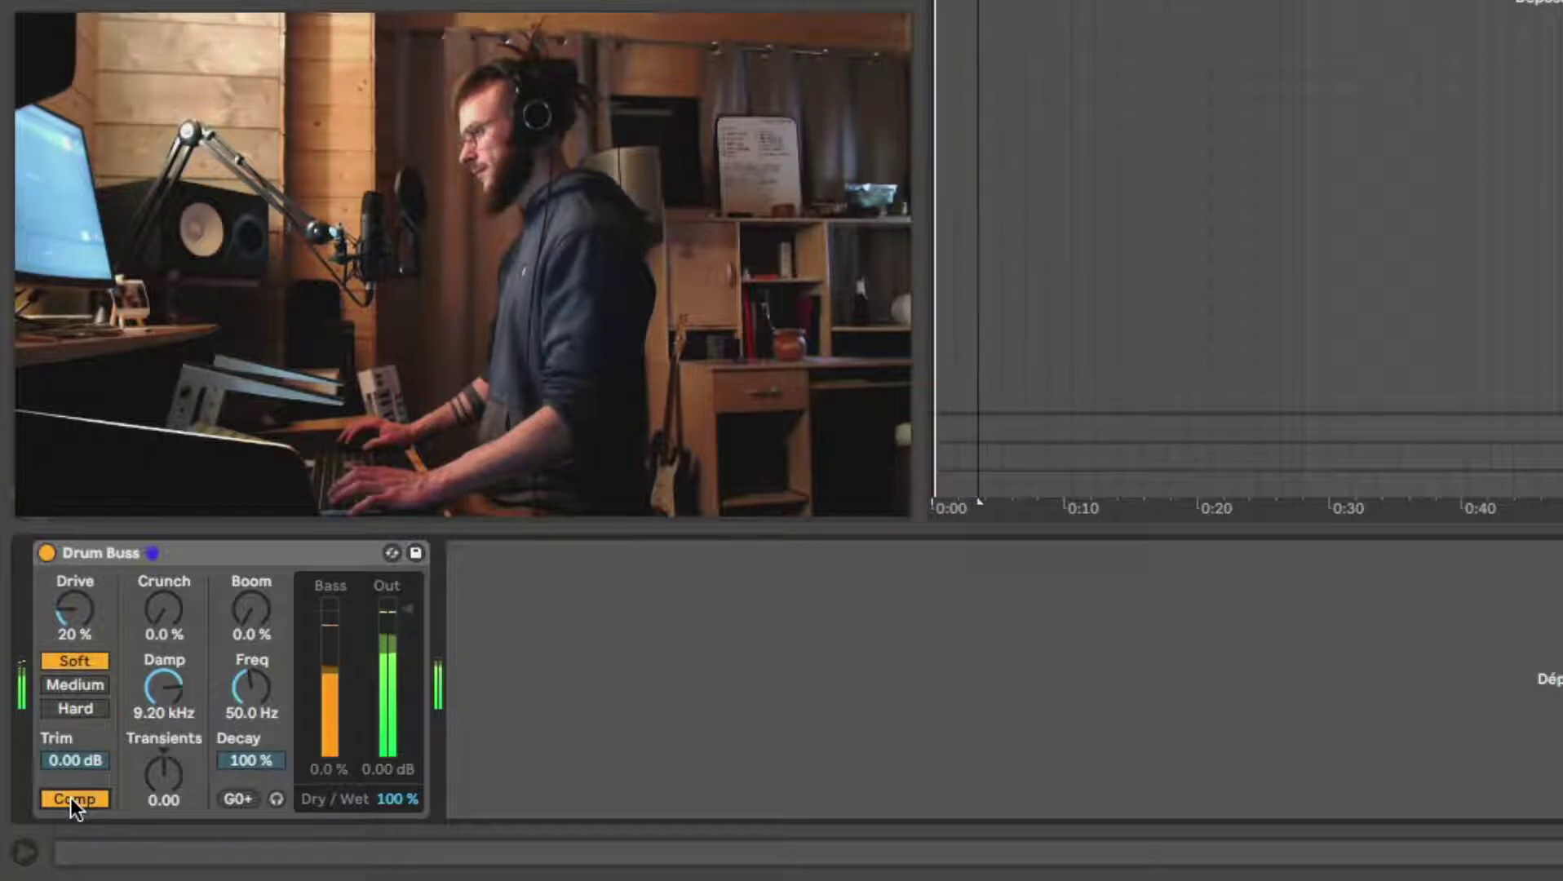
key(space)
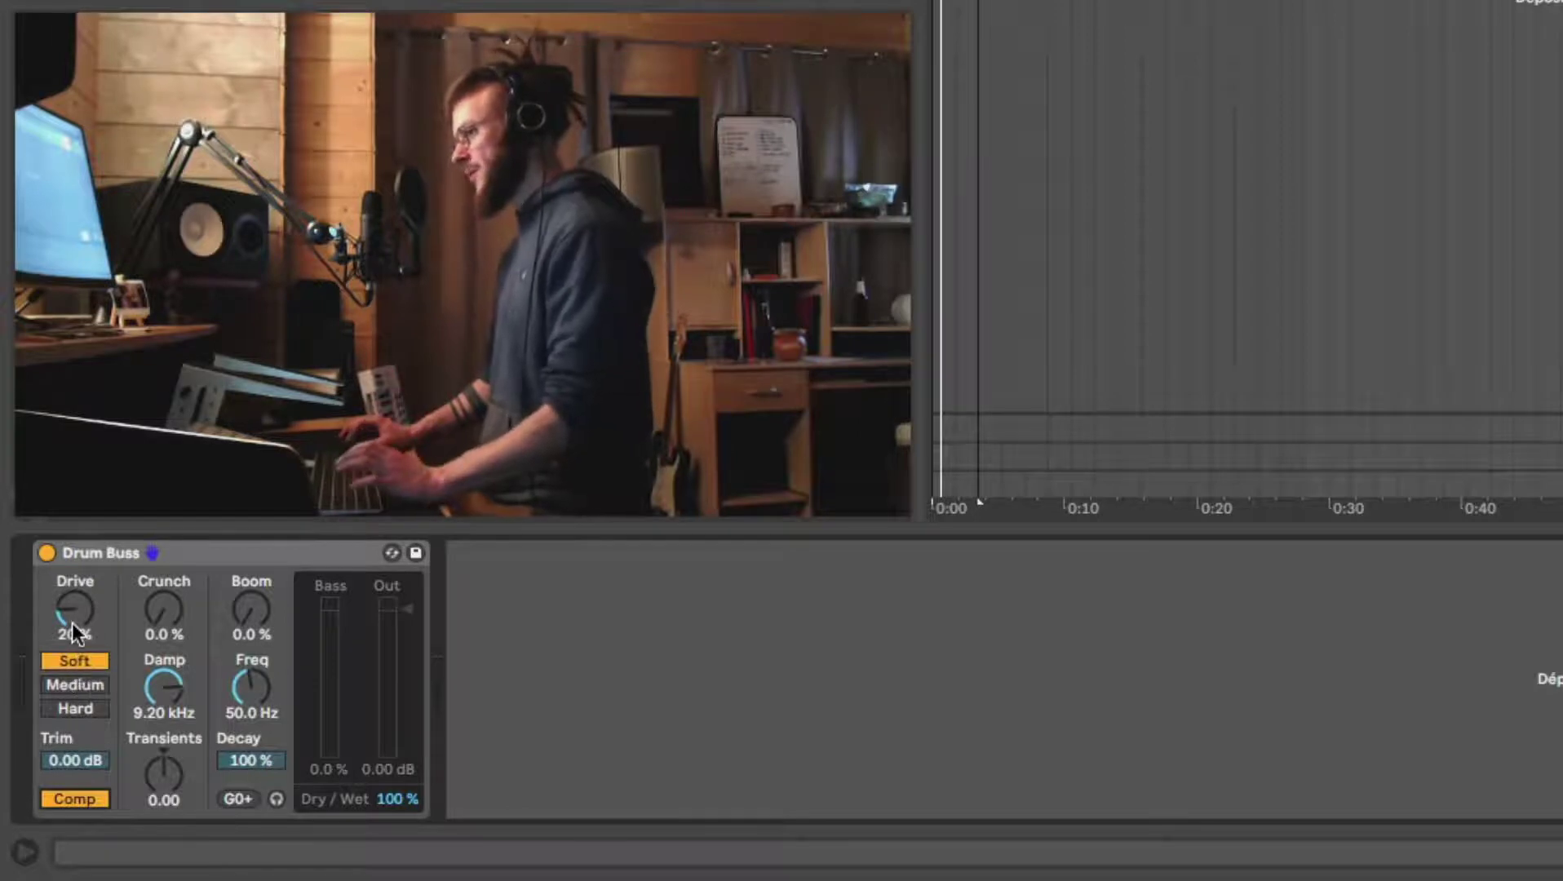
Lower Drum Buss Drive to 0%, choose the Soft drive type, and raise Drive to 67%.
drag(72, 622, 72, 641)
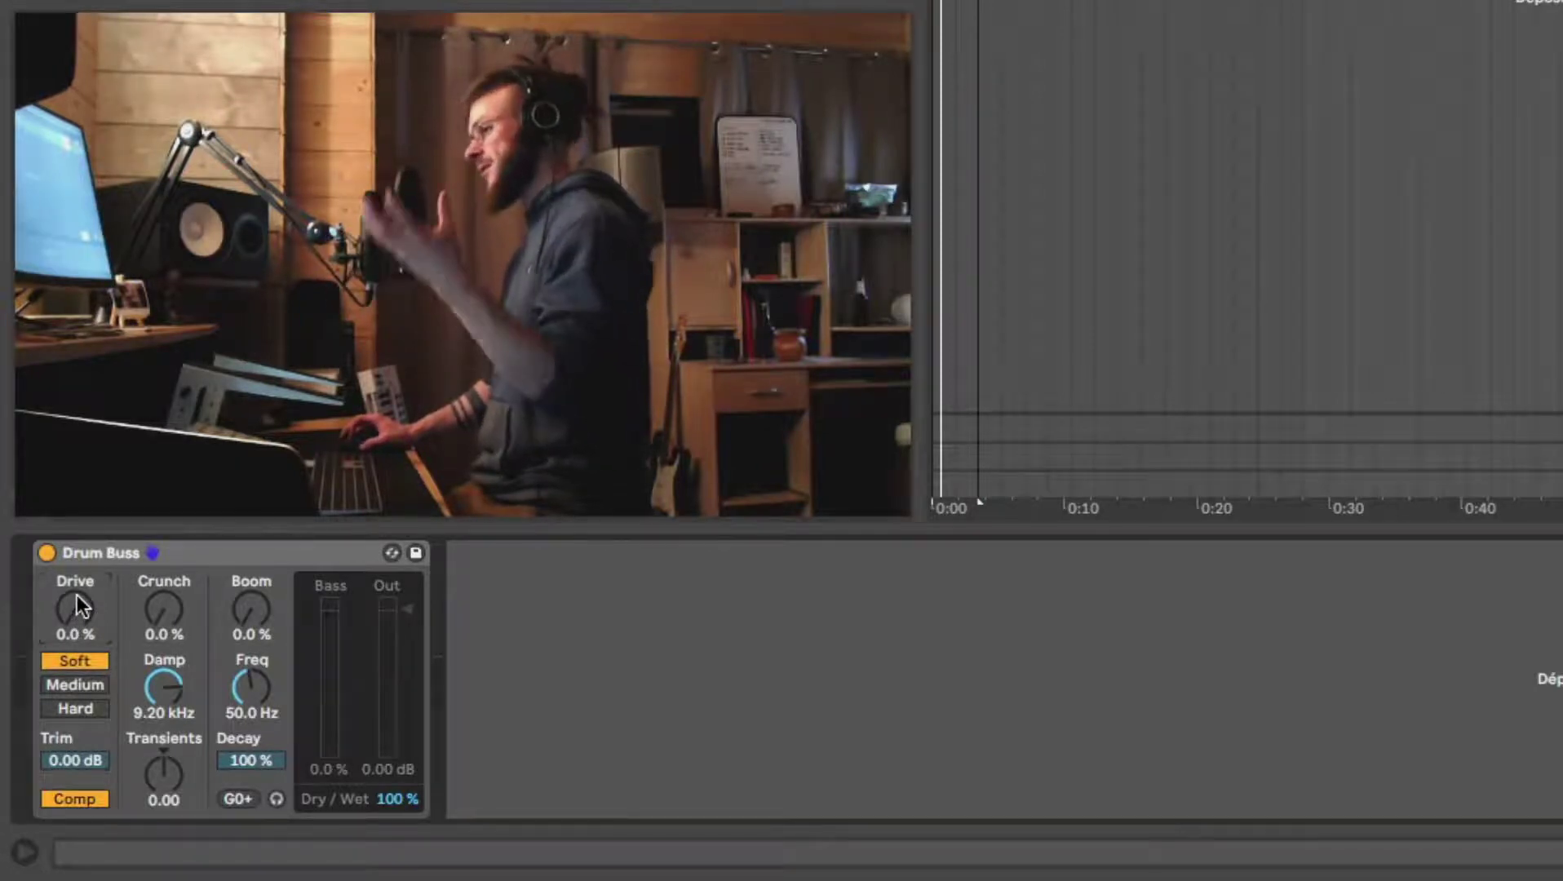
mouse_move(77, 597)
mouse_down()
mouse_move(77, 515)
mouse_move(77, 596)
mouse_up()
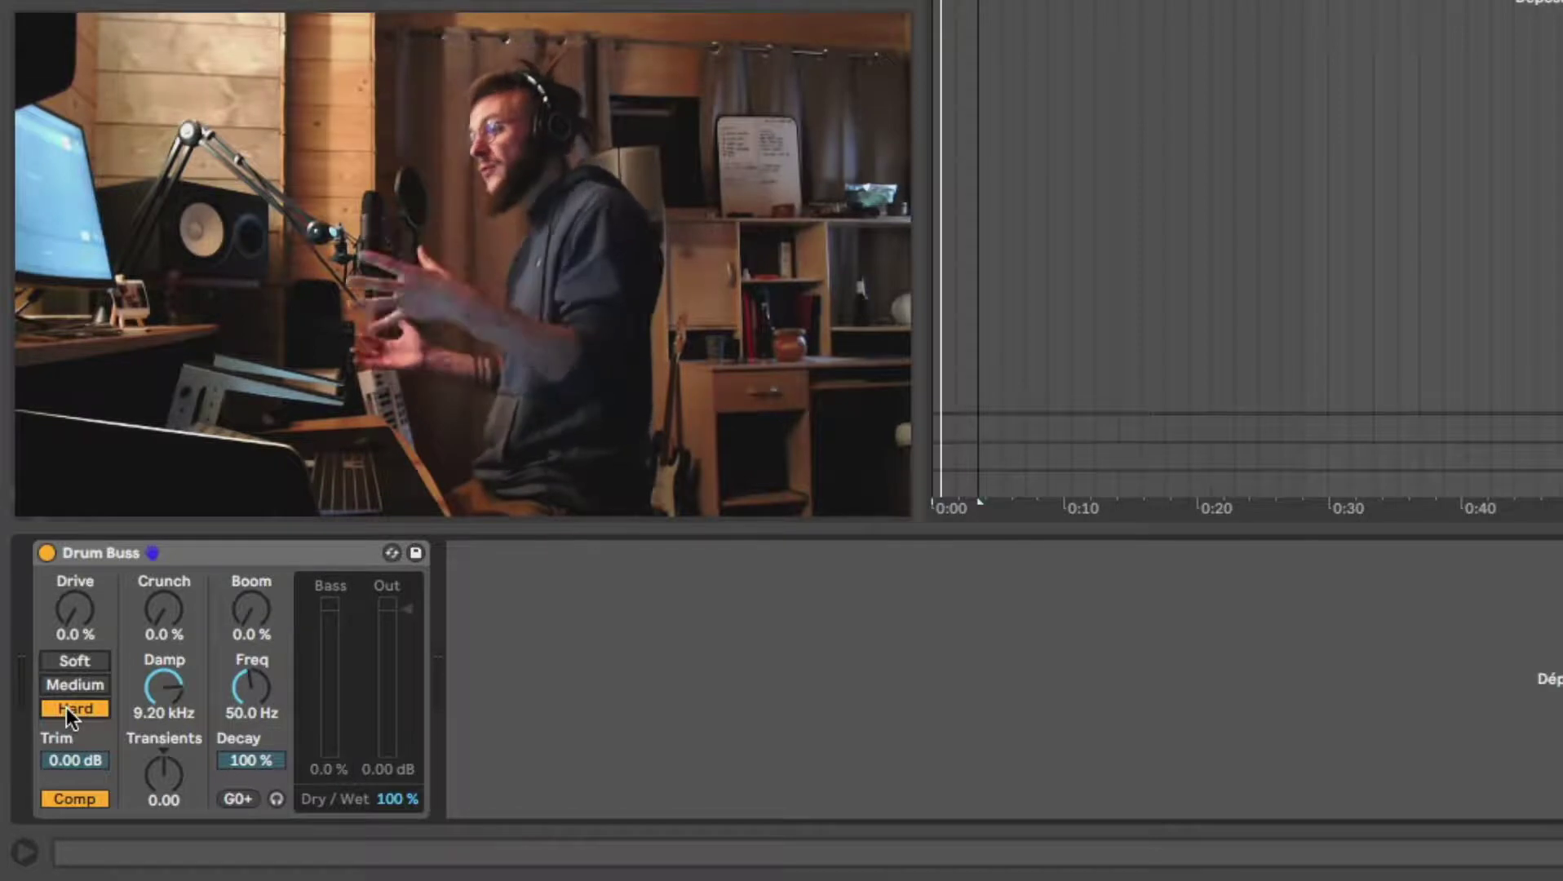
click(71, 657)
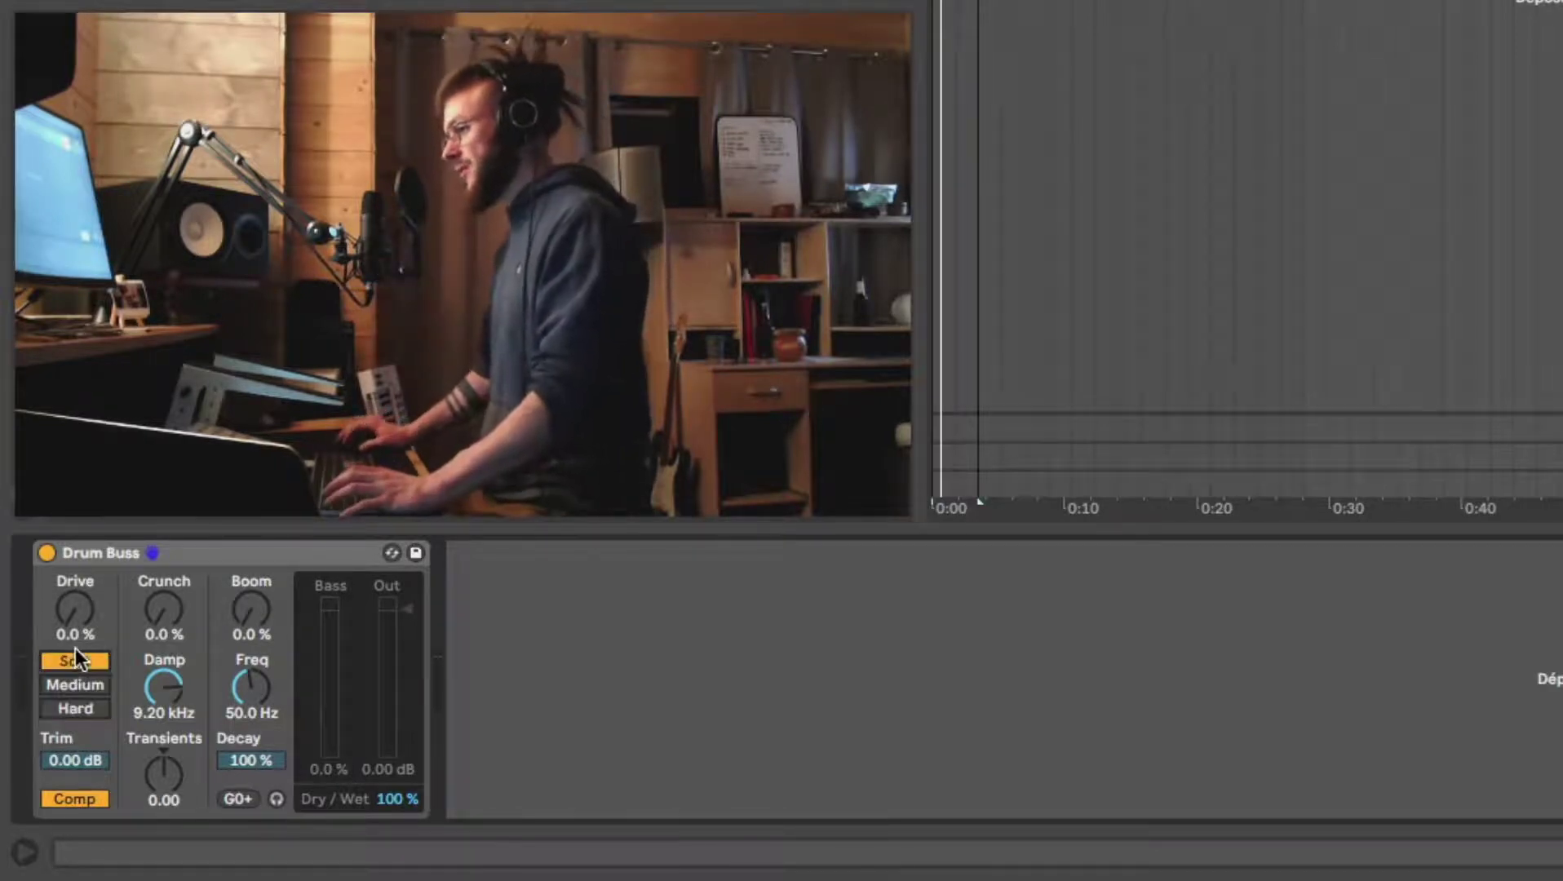
drag(74, 615, 74, 555)
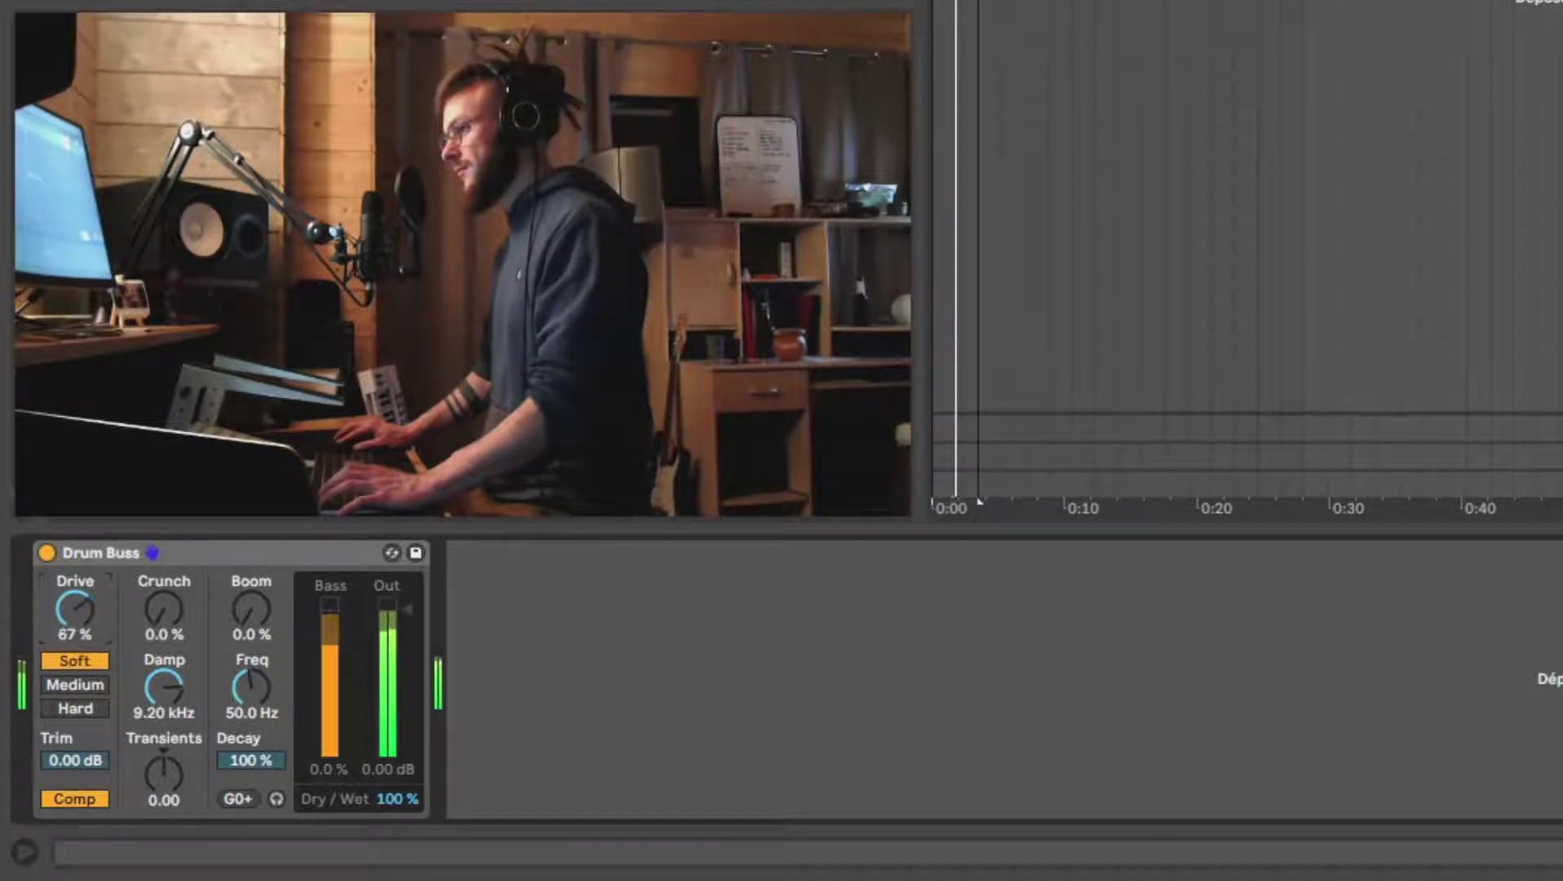
Audition the Medium and Hard drive types on the playing loop, and lower Drive to 29%.
click(88, 686)
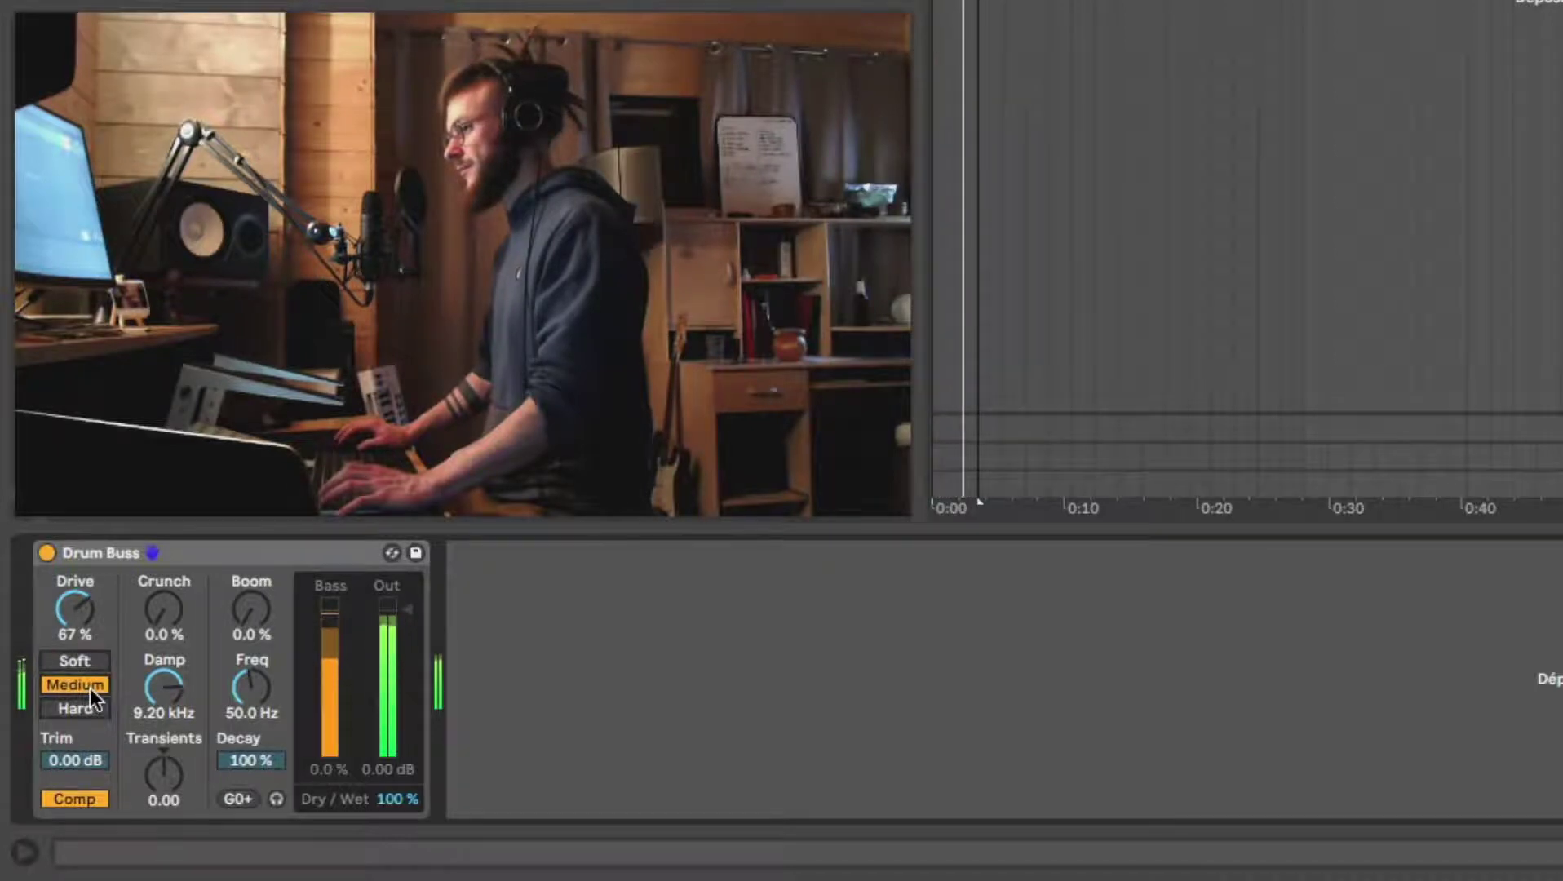
click(72, 709)
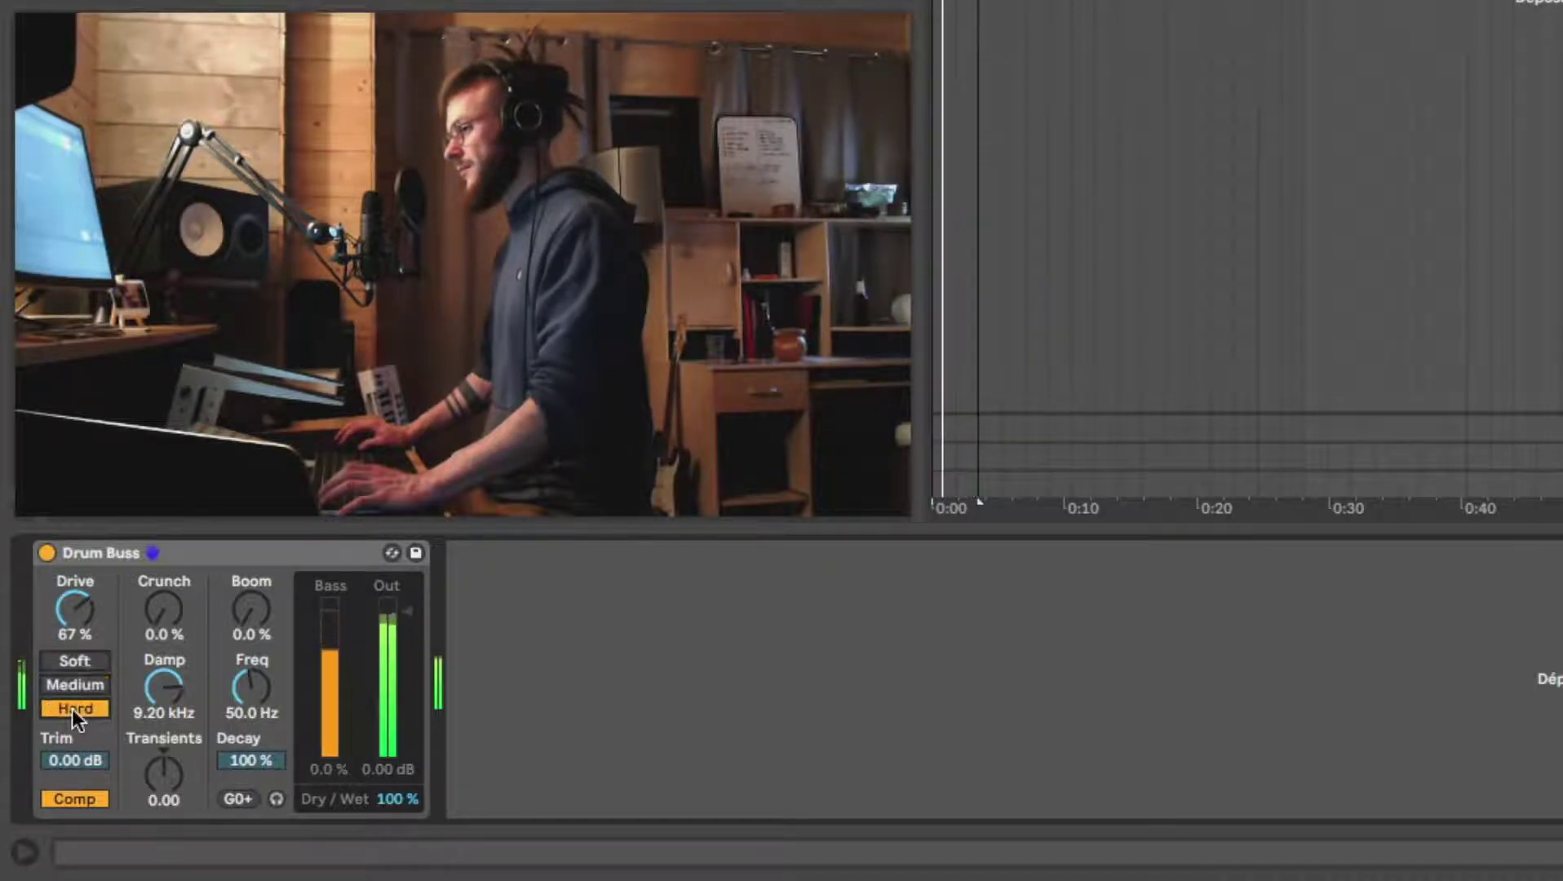
click(72, 659)
drag(72, 612, 72, 653)
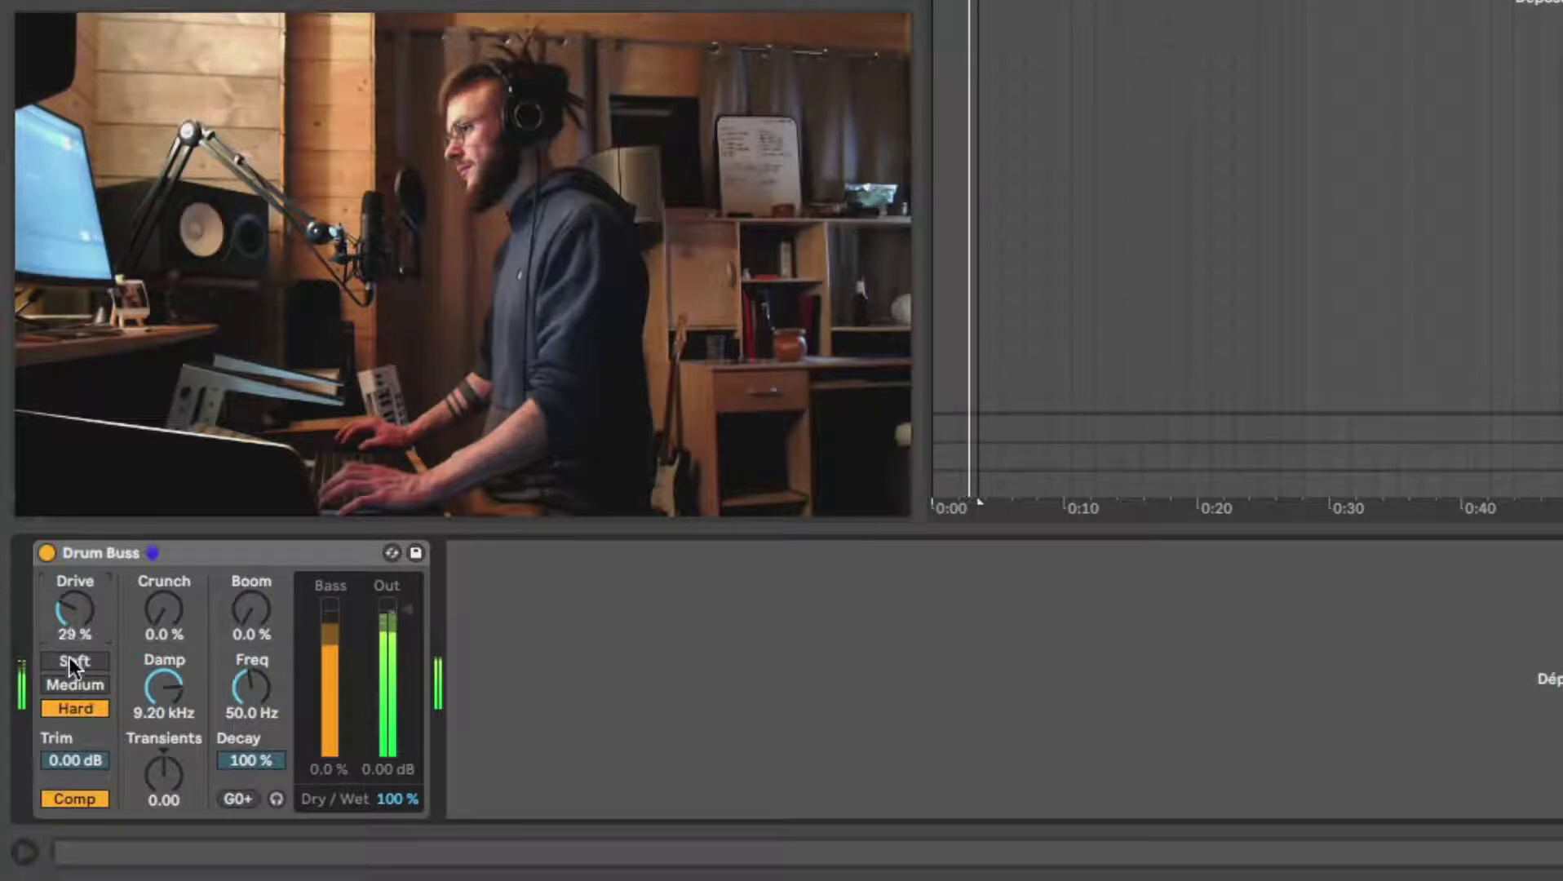
Audition the Medium drive type, and set Drum Buss to Soft with Drive at 20%.
click(70, 682)
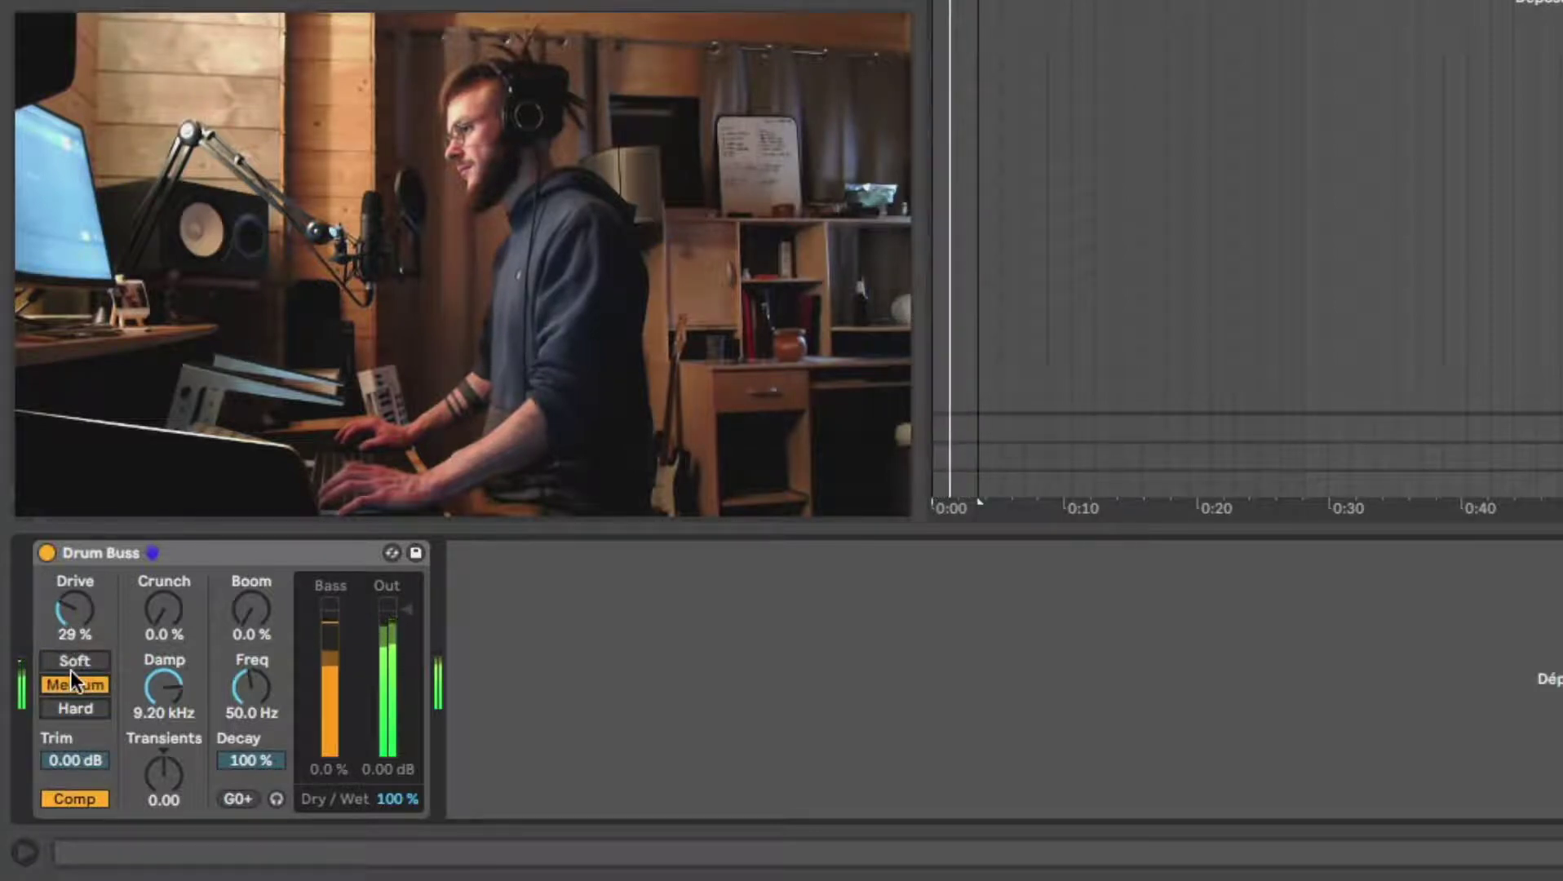
drag(73, 635, 70, 657)
click(71, 659)
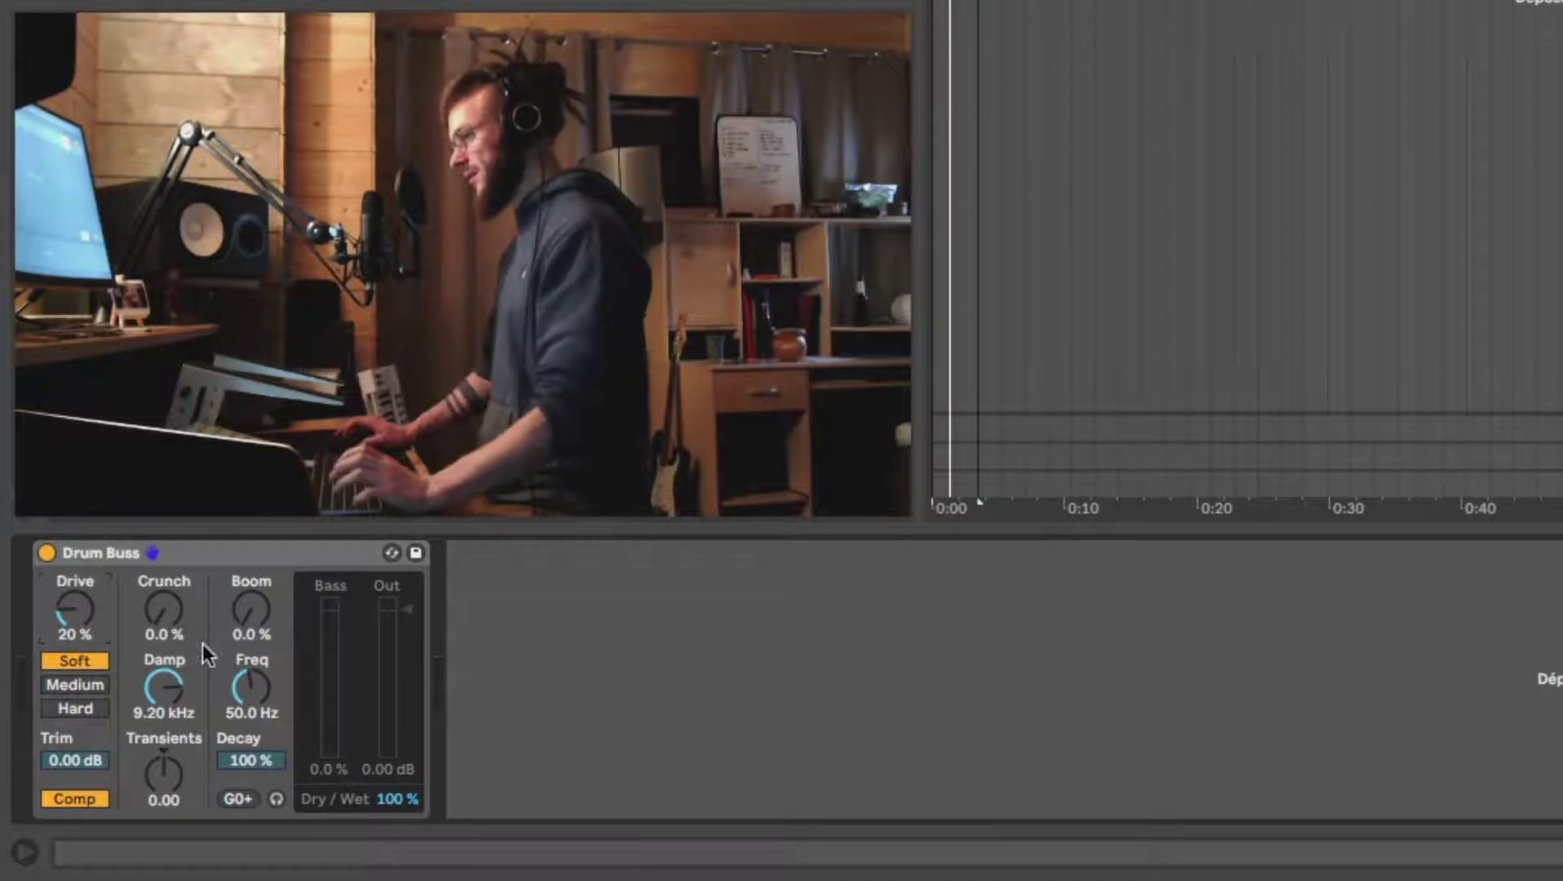
Sweep the Damp frequency in Drum Buss down and up, setting it to 20.0 kHz.
click(161, 631)
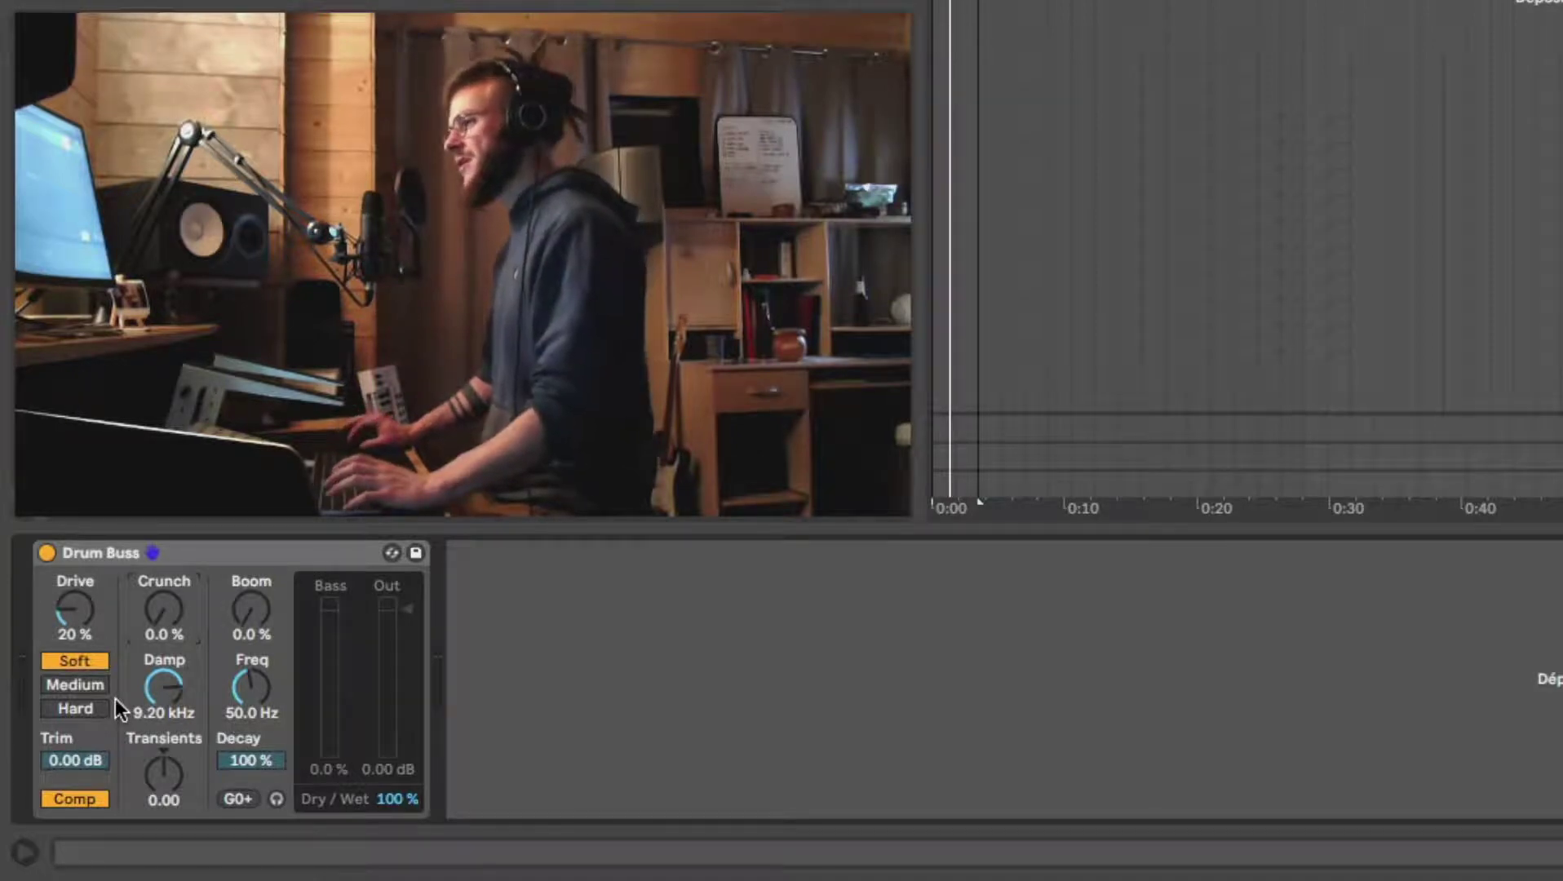
drag(157, 700, 158, 644)
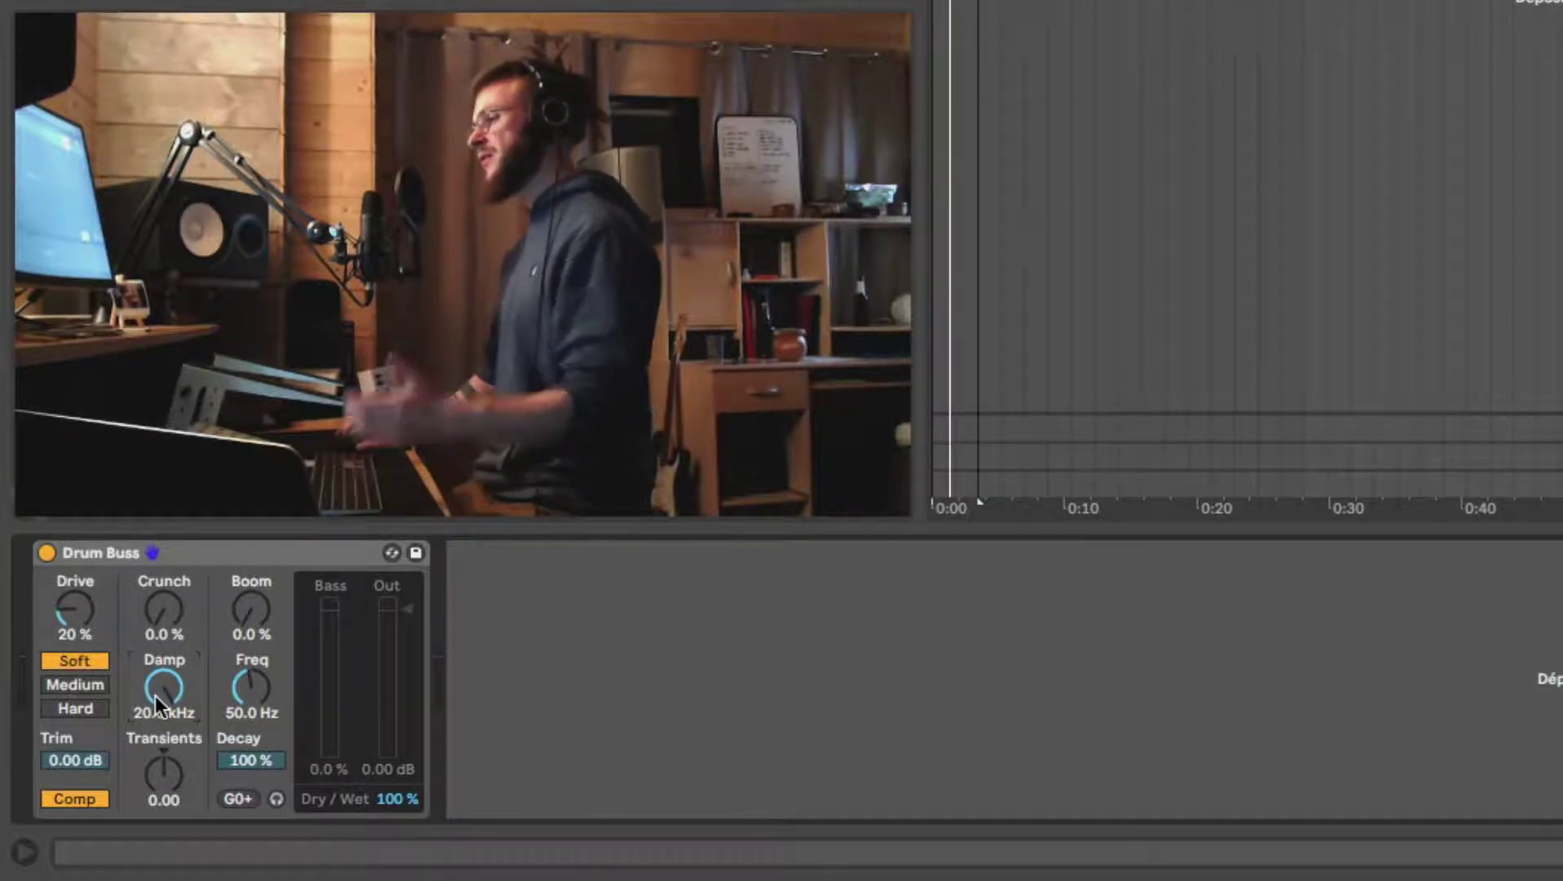
drag(155, 695, 155, 766)
drag(163, 688, 164, 636)
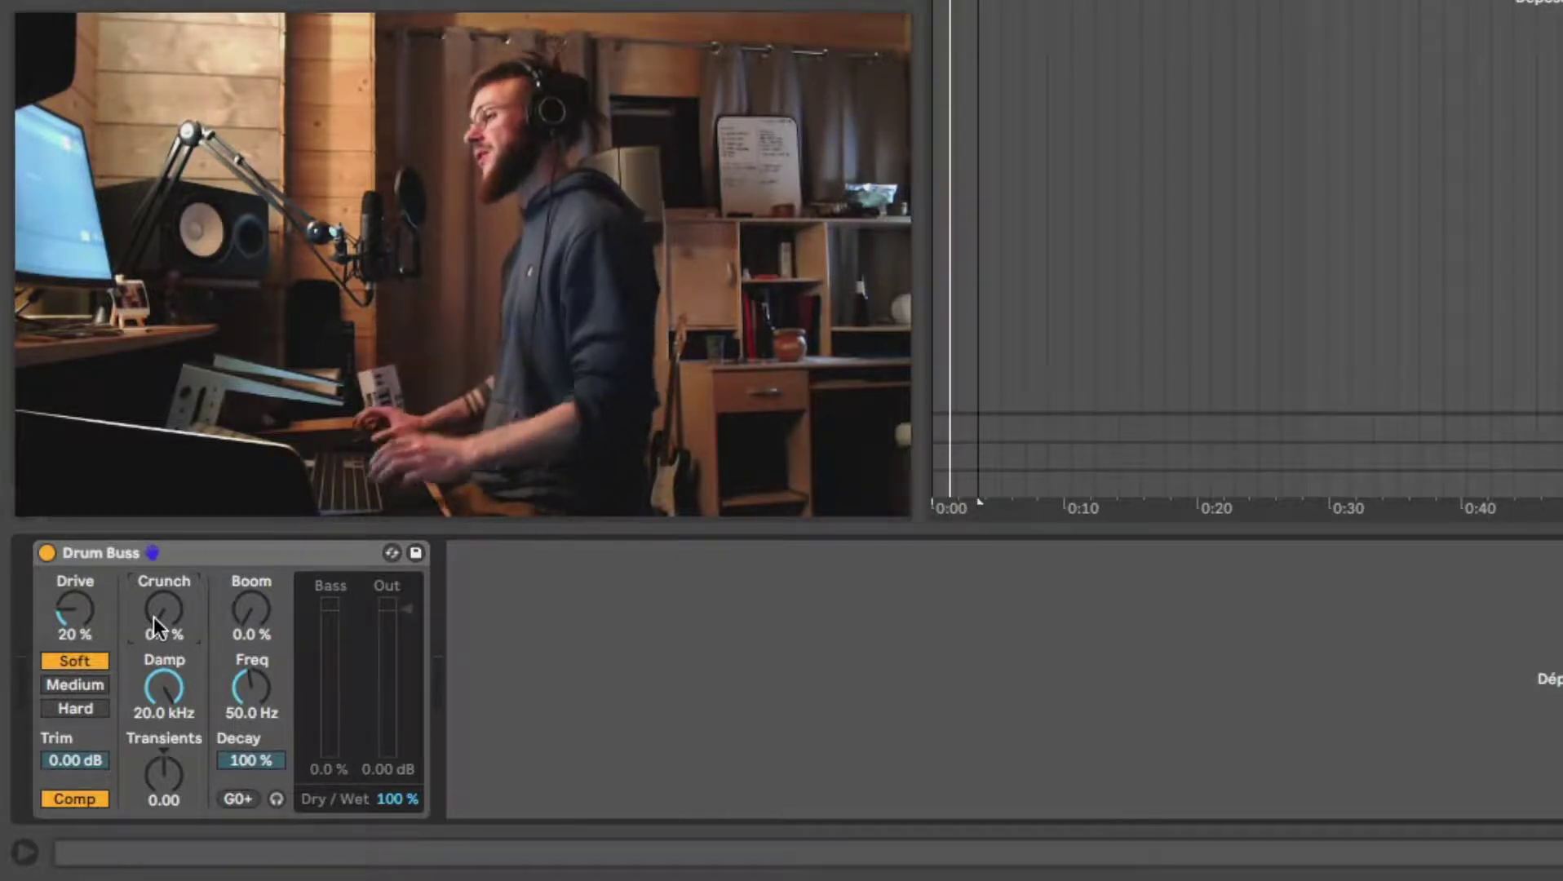
drag(163, 688, 164, 673)
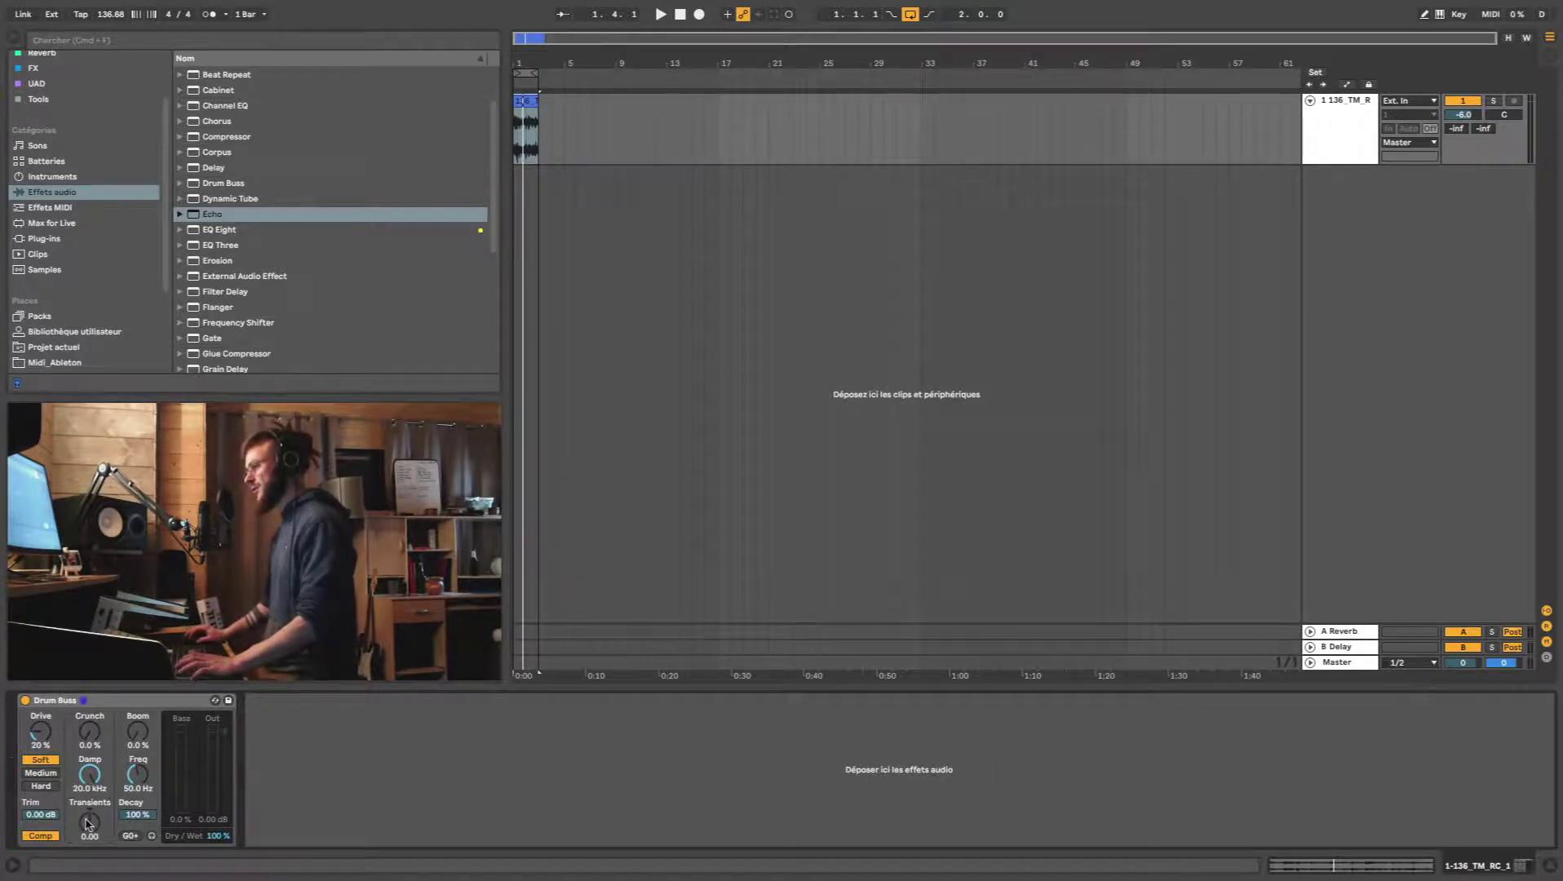
Play the loop with Drive at 0% and Comp off, and audition Transients at 0.37 and -0.71.
key(space)
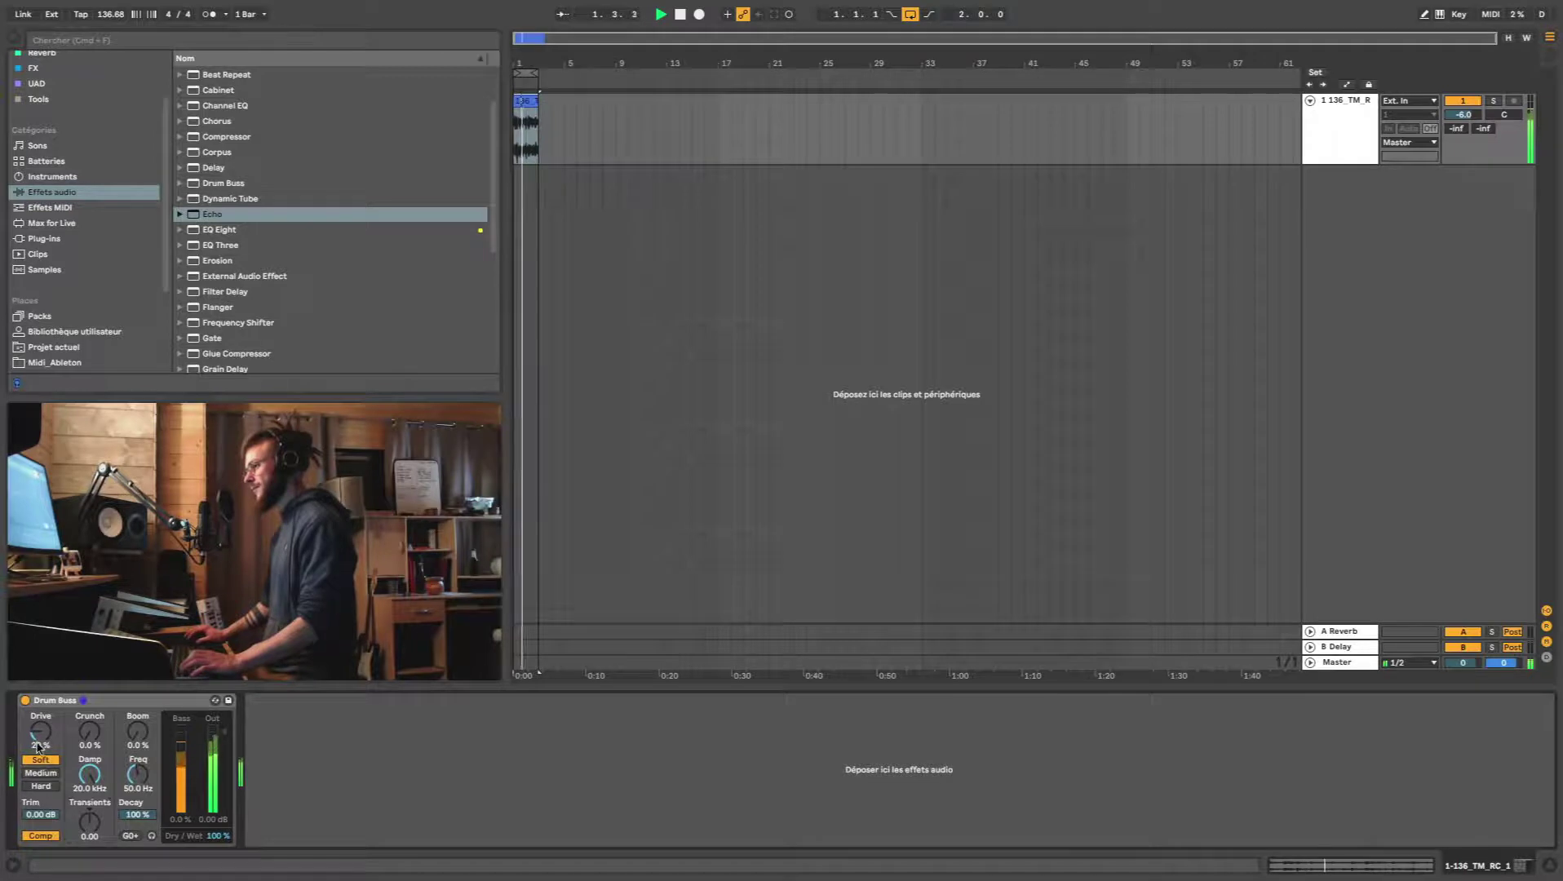
drag(40, 732, 40, 747)
click(41, 836)
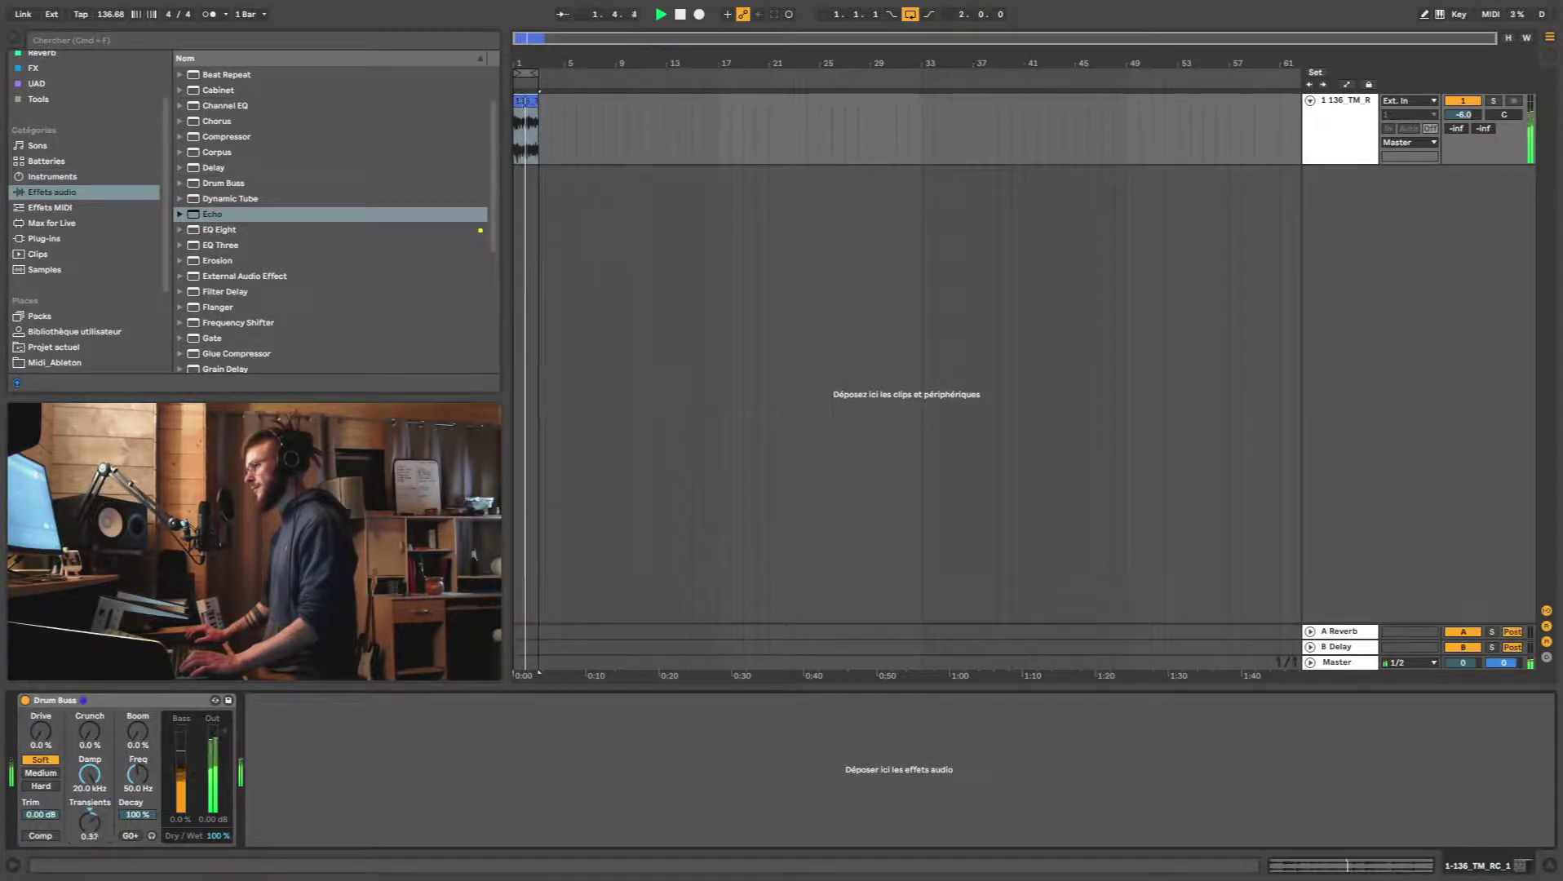
mouse_move(90, 822)
mouse_down()
mouse_move(90, 804)
mouse_move(90, 826)
mouse_up()
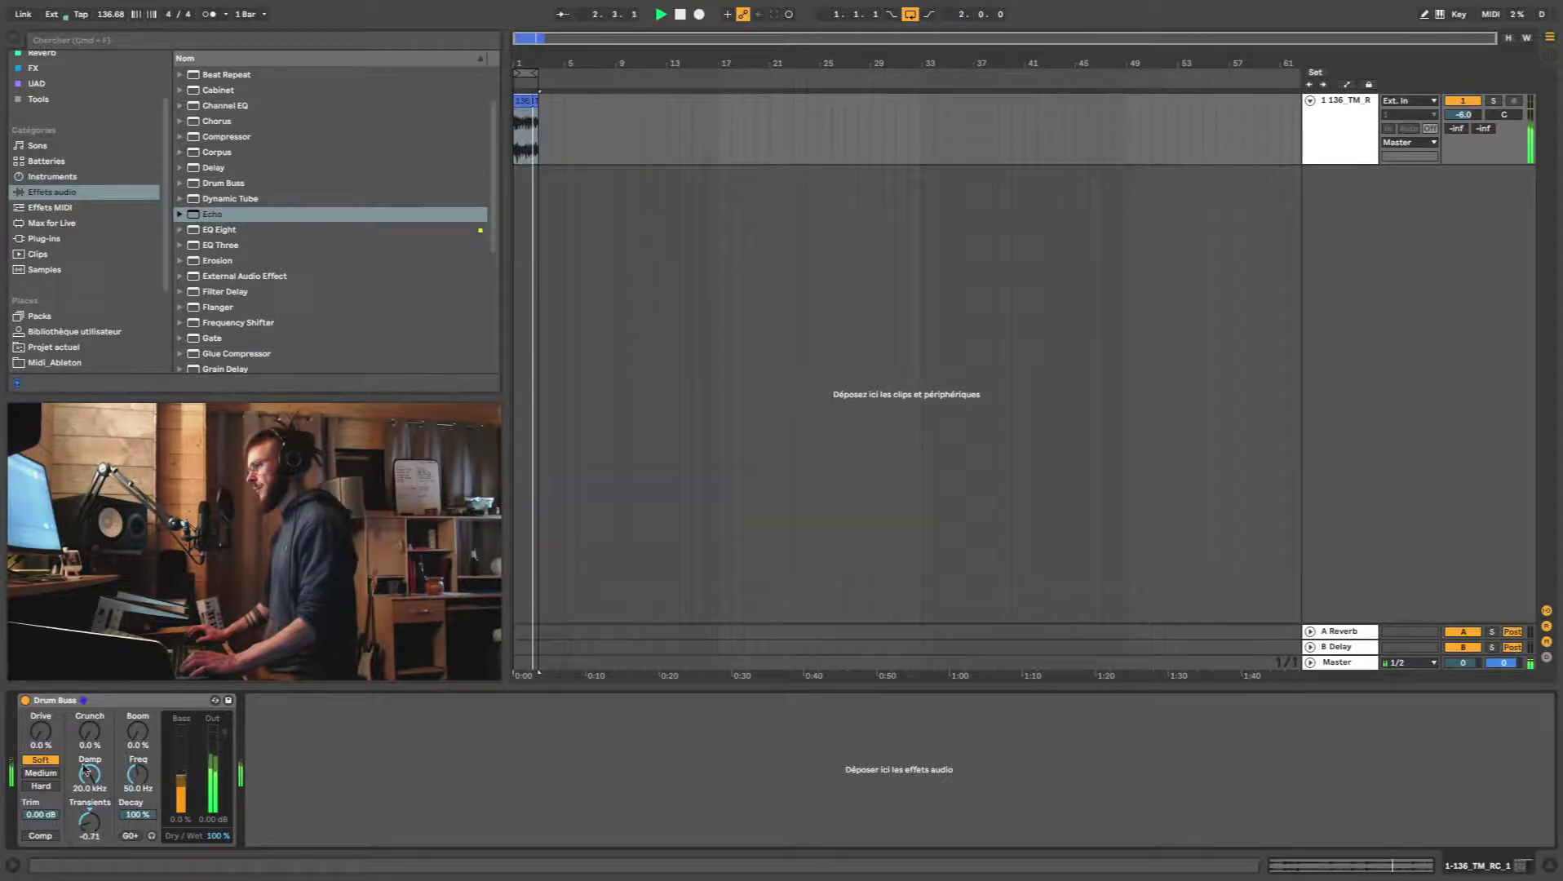
Audition Crunch settings between 30% and 82% on the playing loop, with Damp at 12.2 kHz and 20.0 kHz.
drag(90, 742, 90, 718)
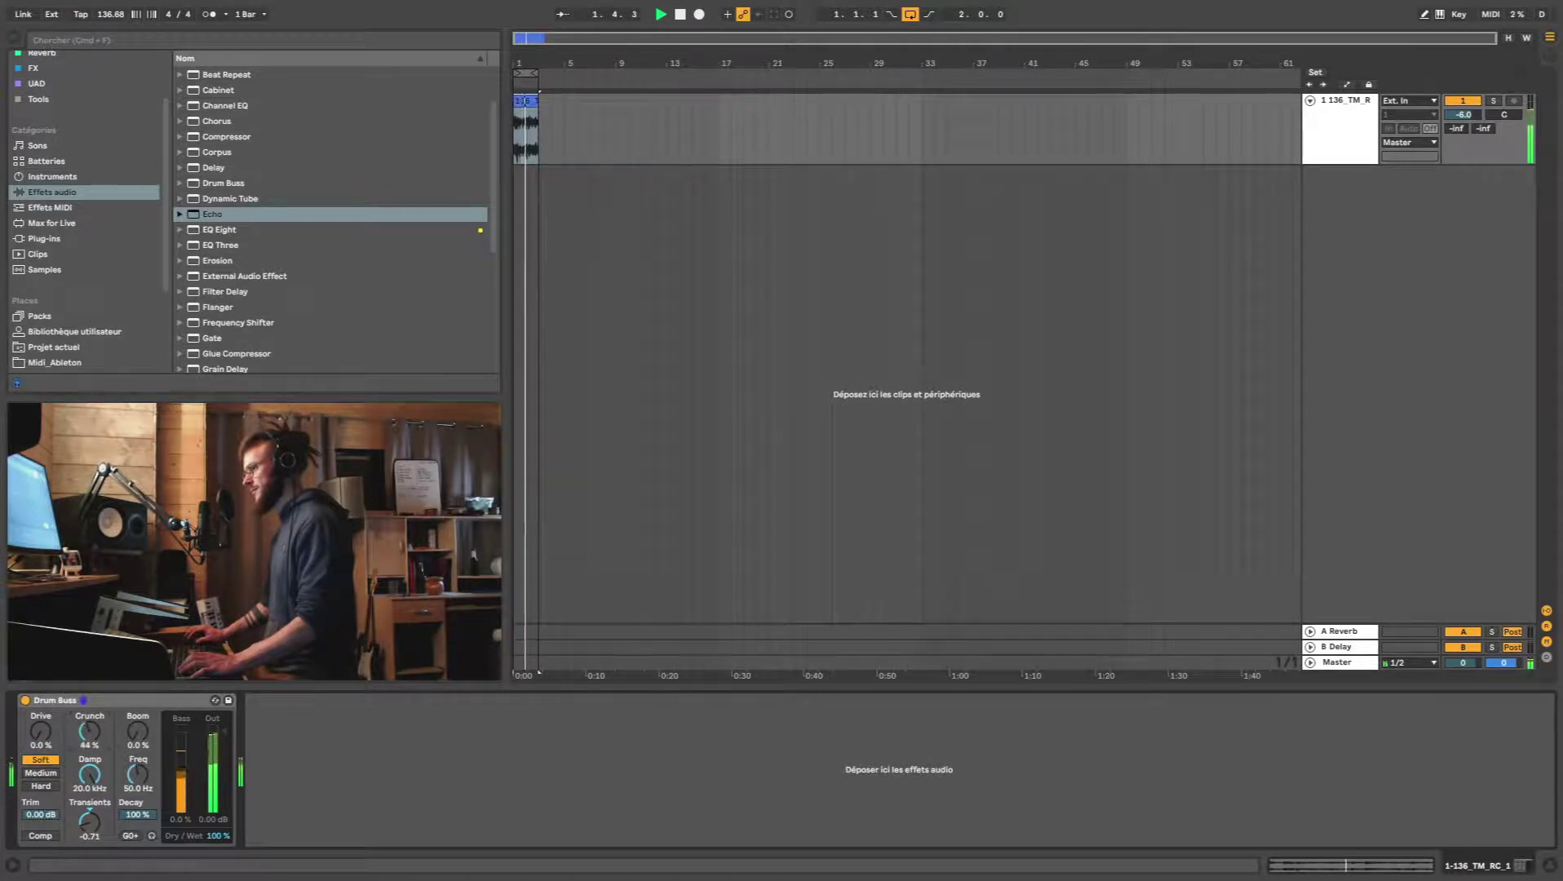
drag(90, 773, 90, 818)
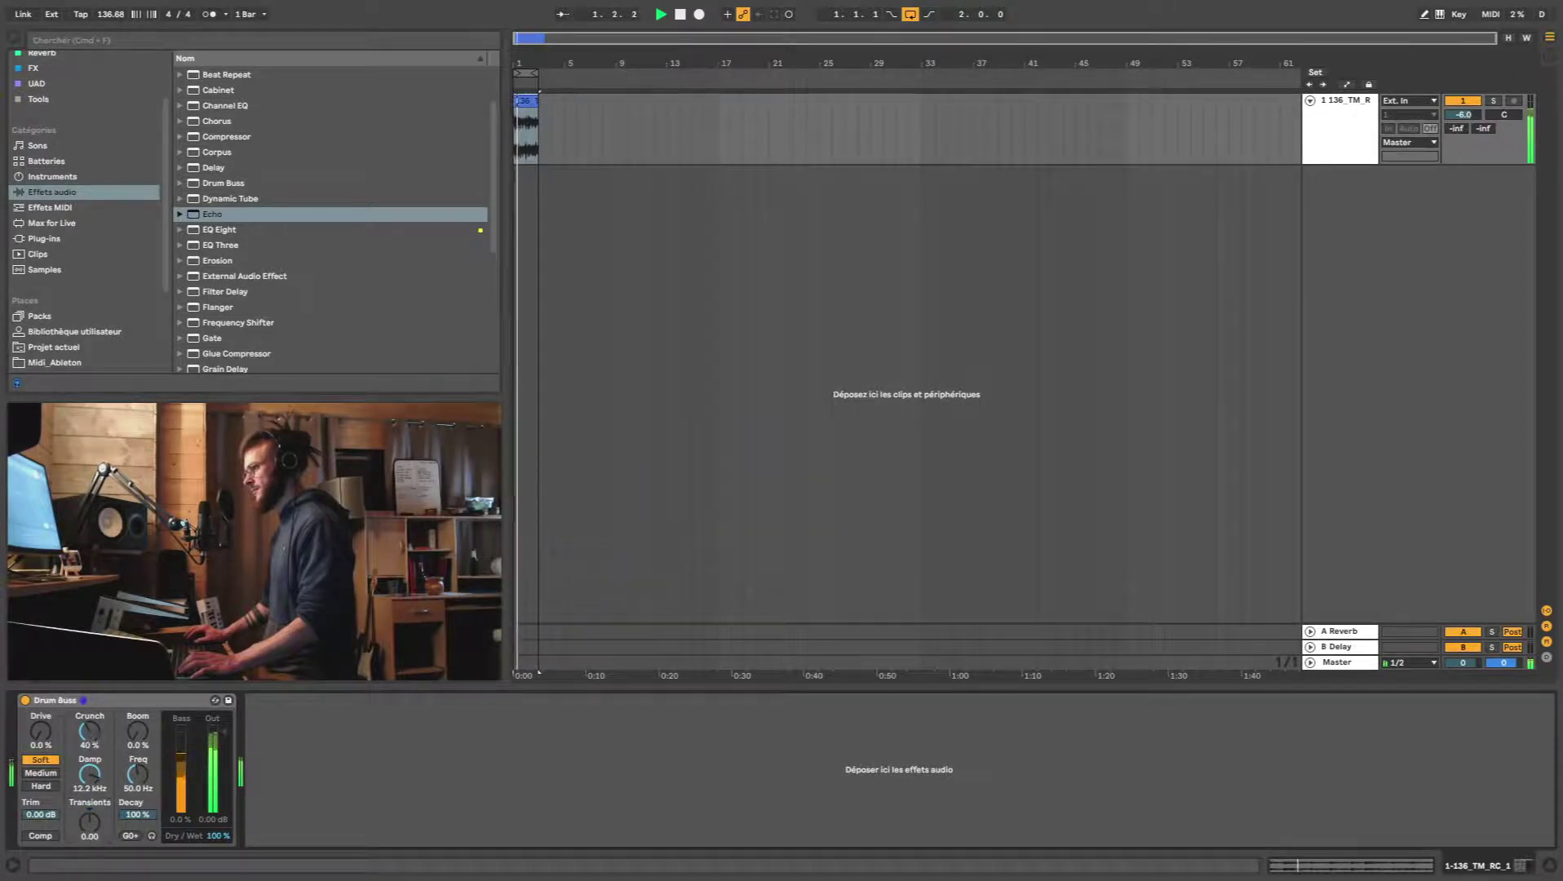
drag(89, 731, 90, 724)
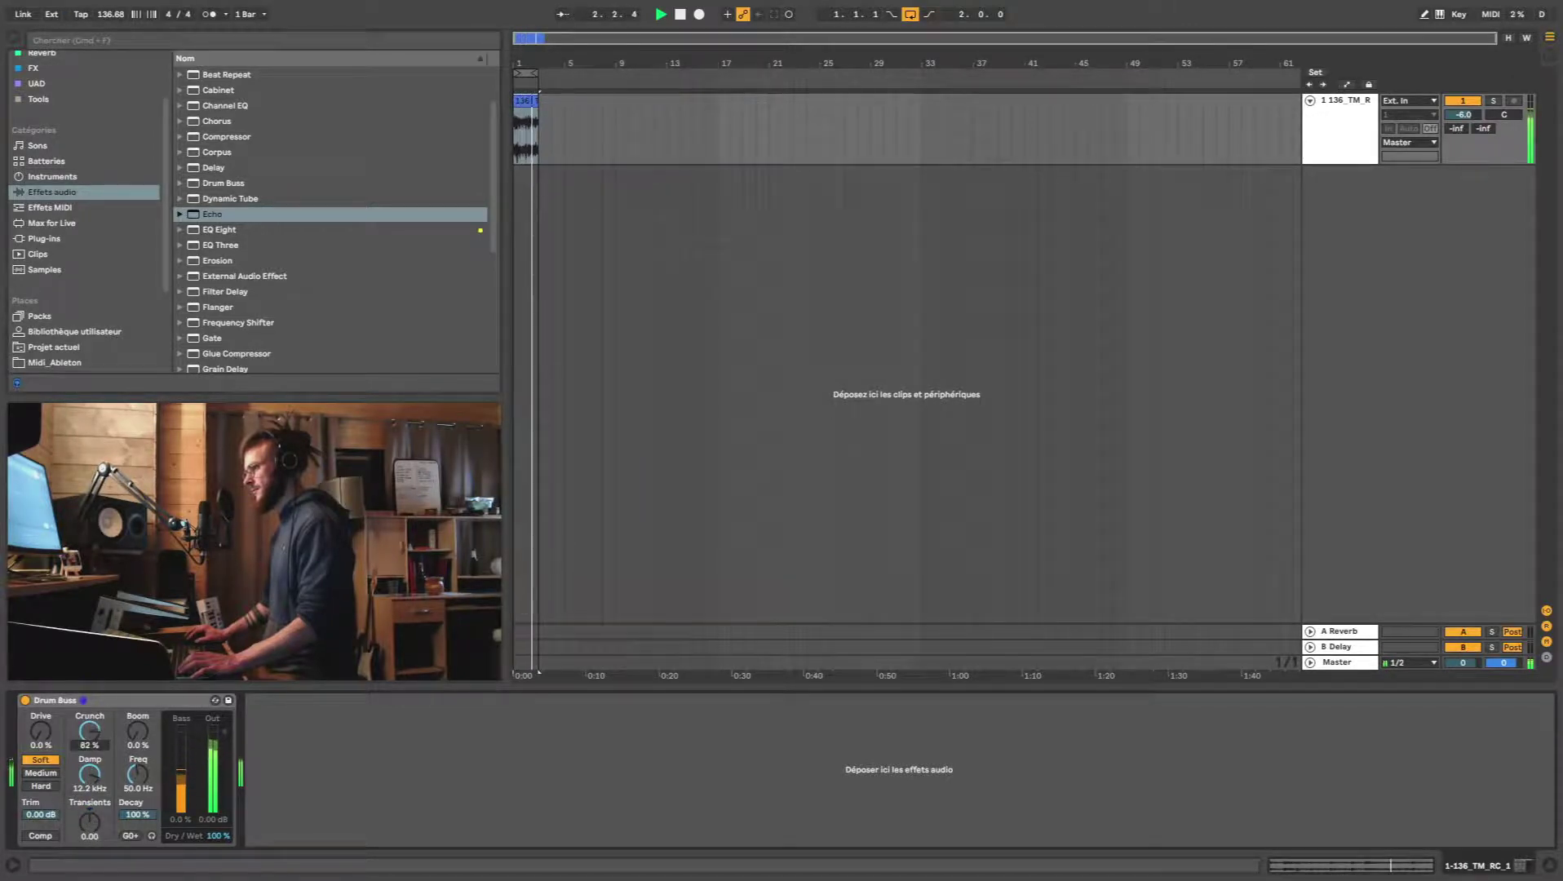
click(90, 773)
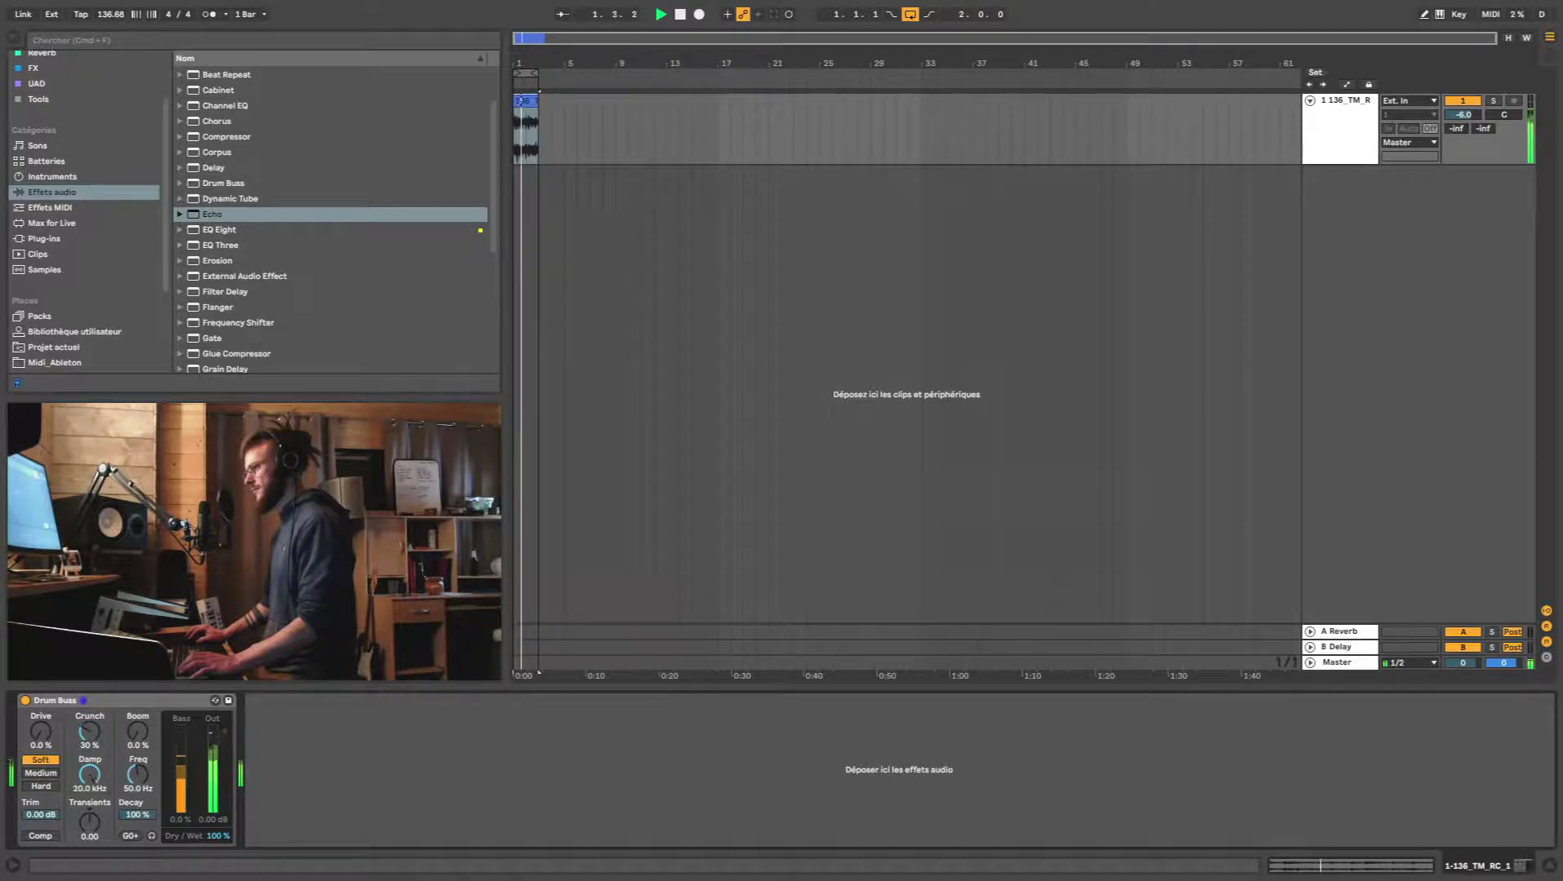
drag(90, 774, 90, 744)
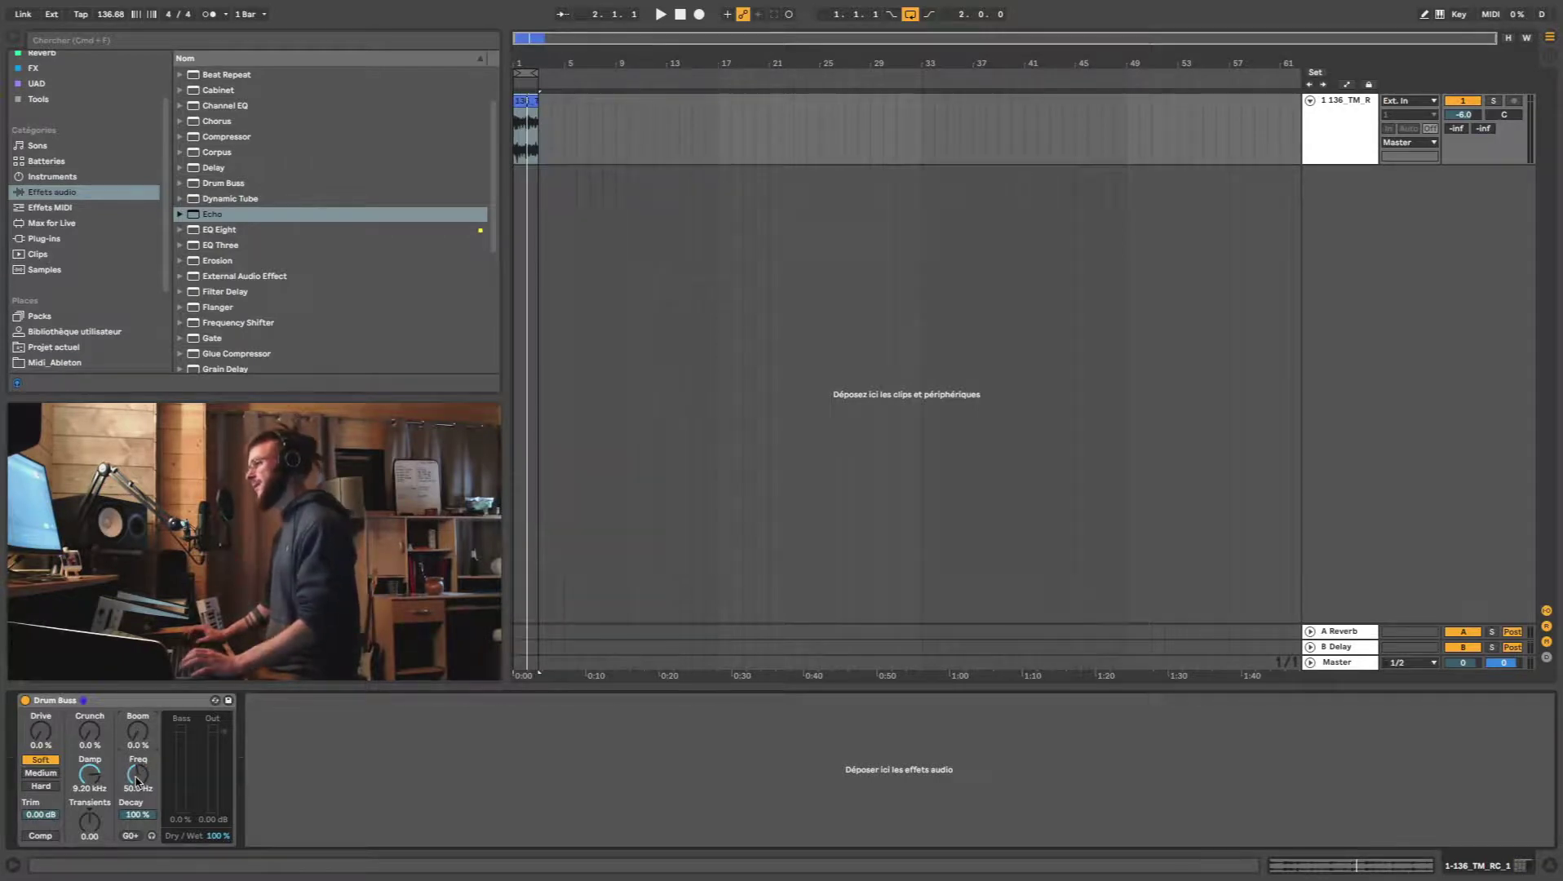
Turn on Boom audition, try Freq at 90.0 Hz, and tune it to 44.8 Hz with Boom at 0% during playback.
drag(137, 784, 141, 773)
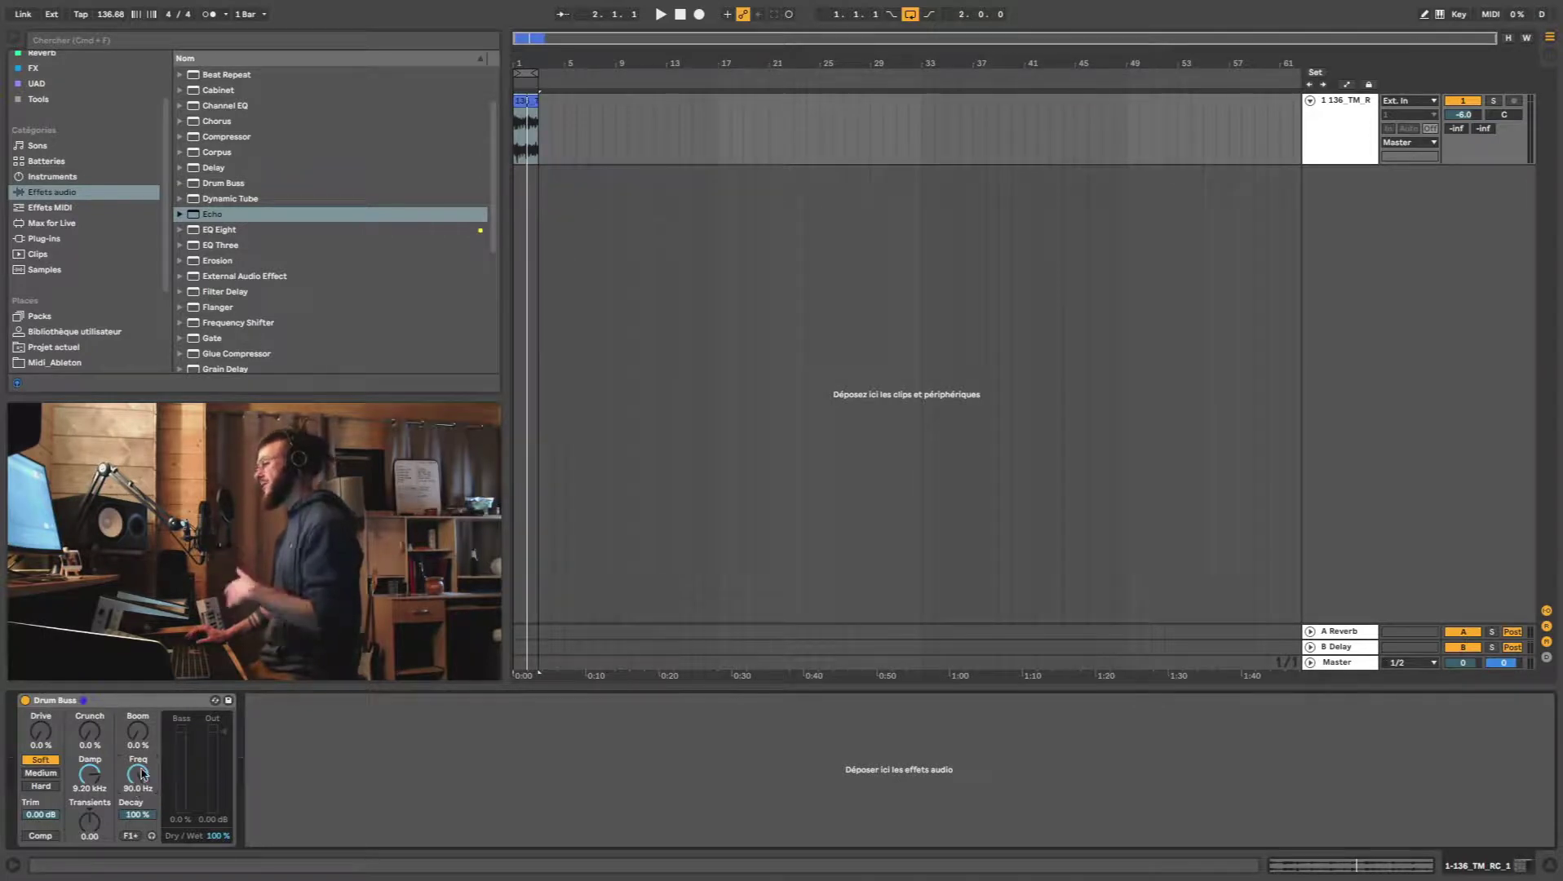
click(152, 836)
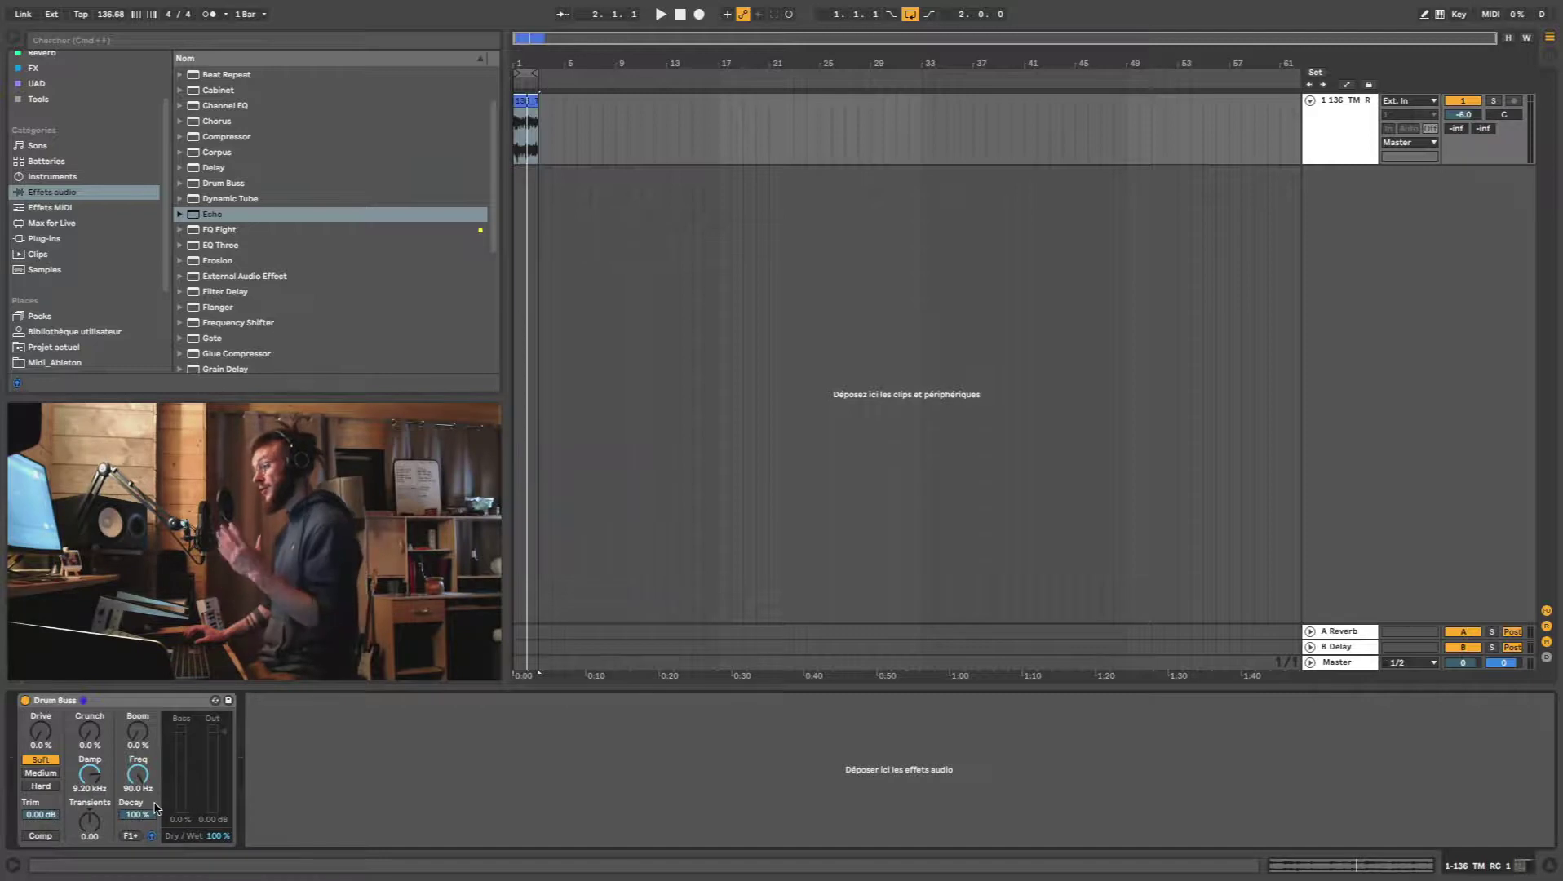
key(space)
mouse_move(138, 773)
mouse_down()
mouse_move(138, 803)
mouse_move(138, 784)
mouse_up()
drag(138, 732, 138, 771)
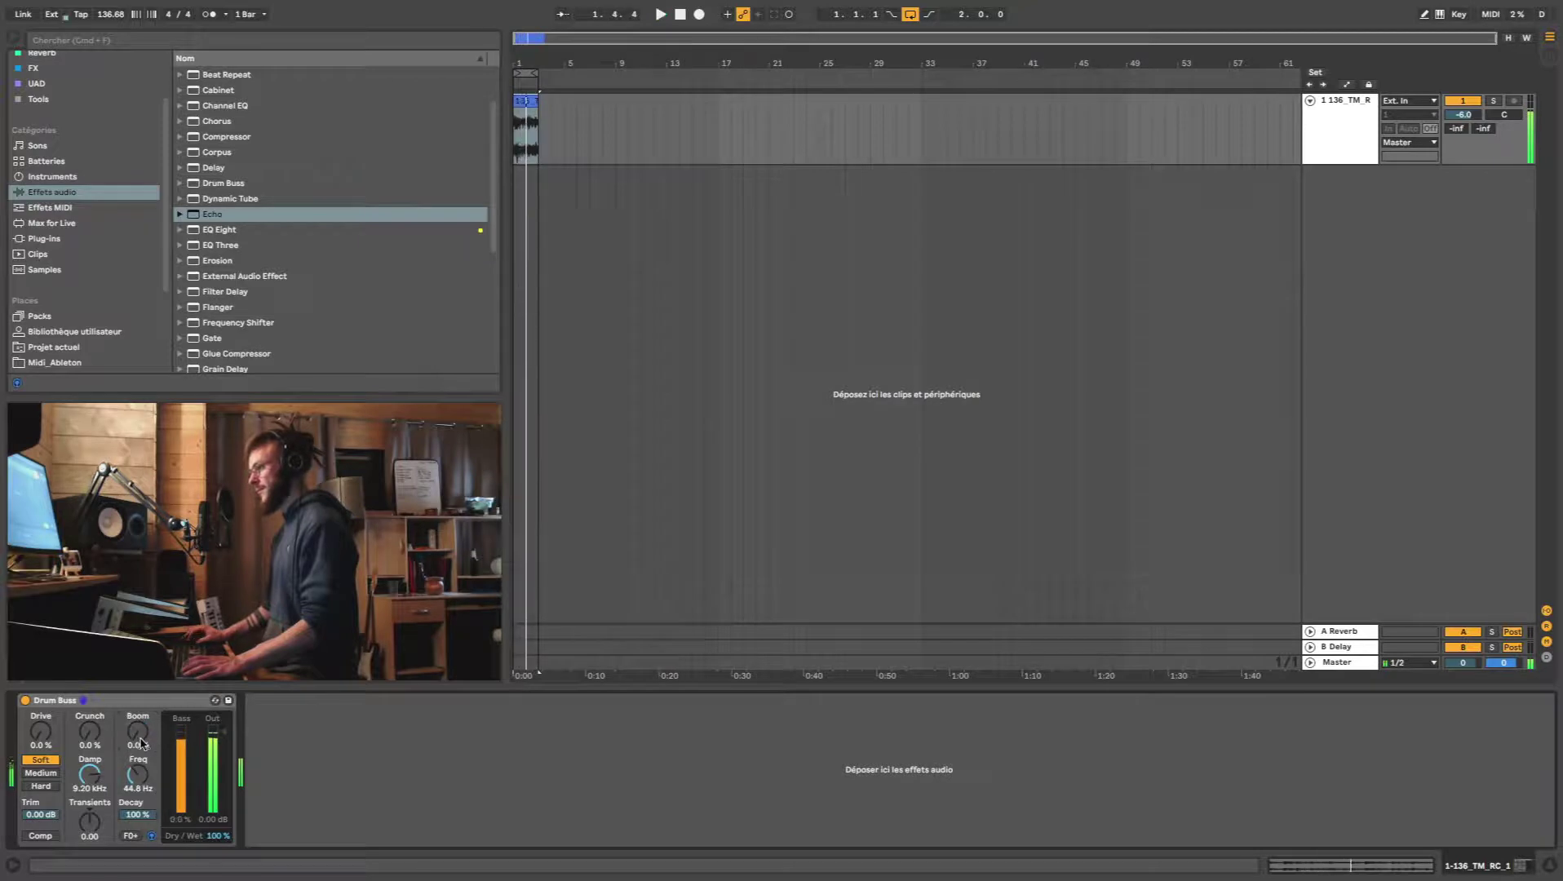
key(space)
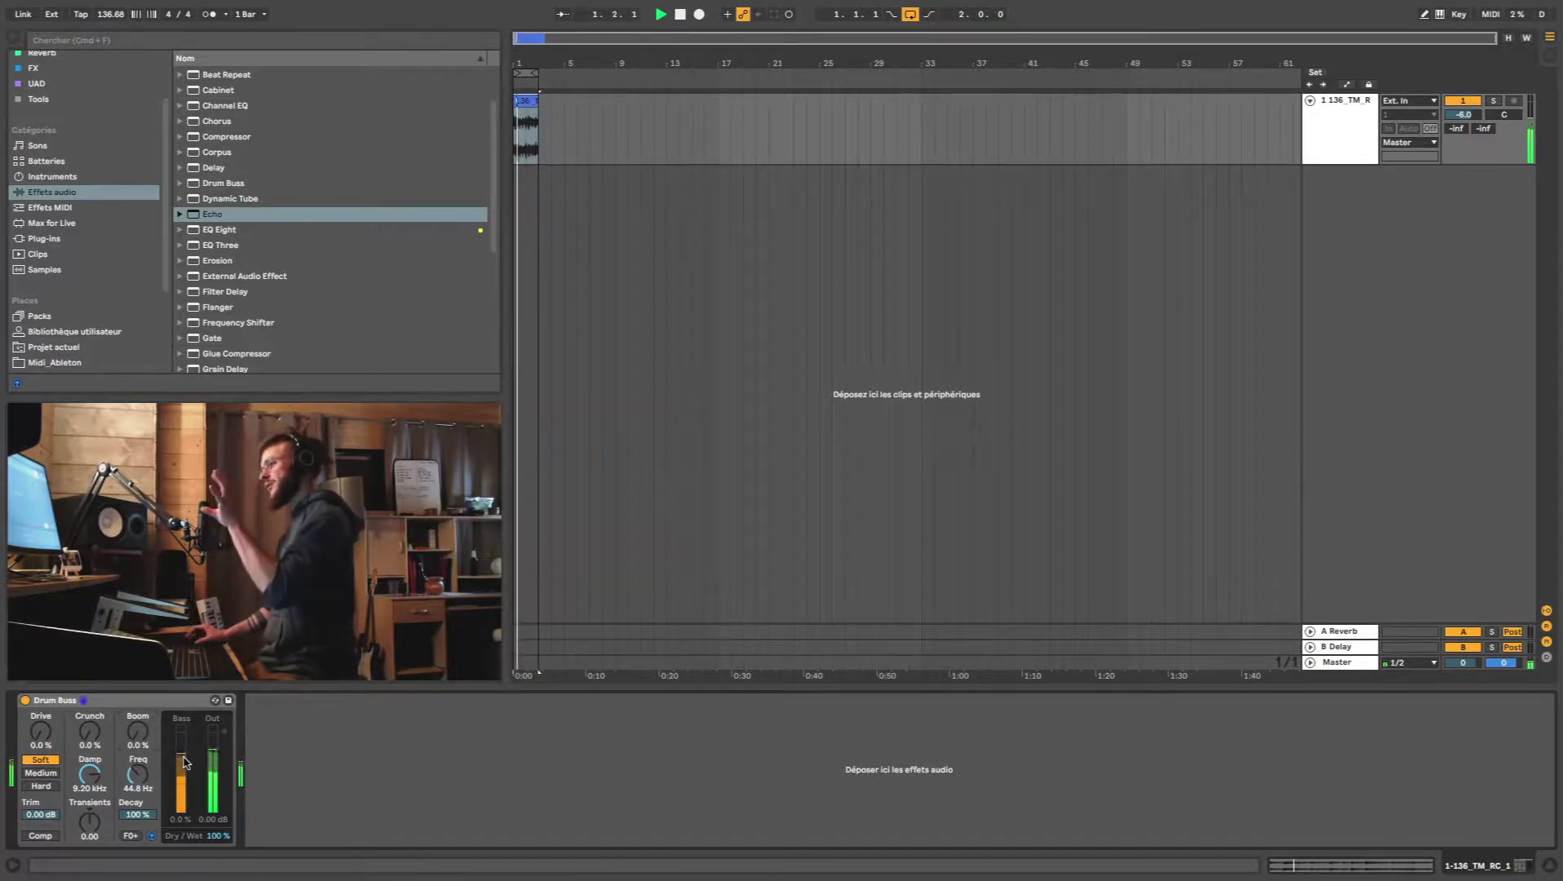
key(space)
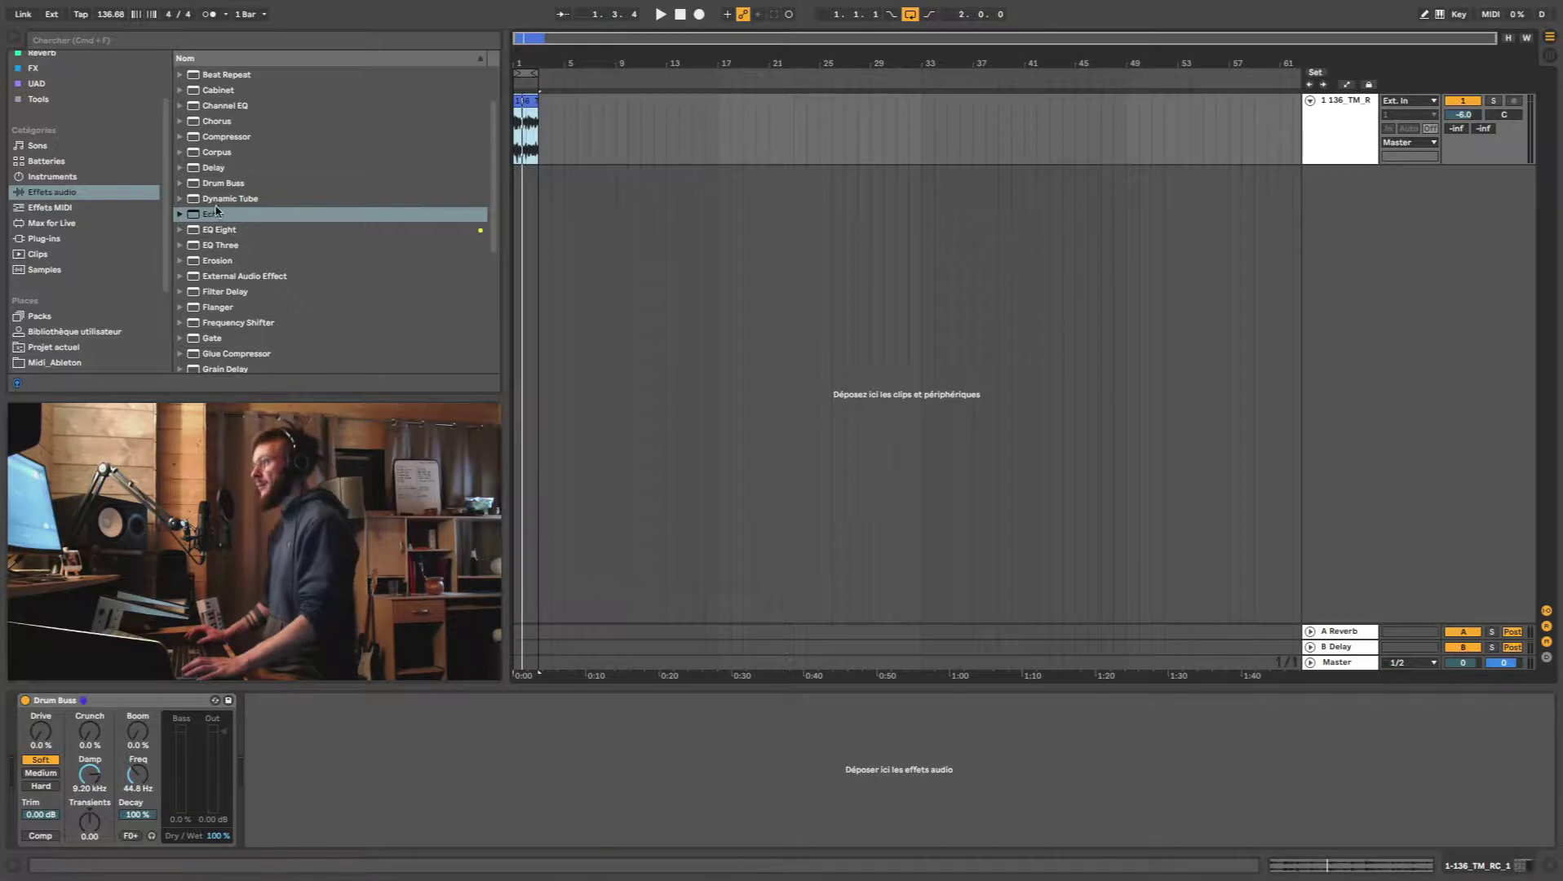
Insert EQ Eight before Drum Buss and move its band 1 low-cut filter to 696 Hz while the loop plays.
drag(219, 229, 41, 734)
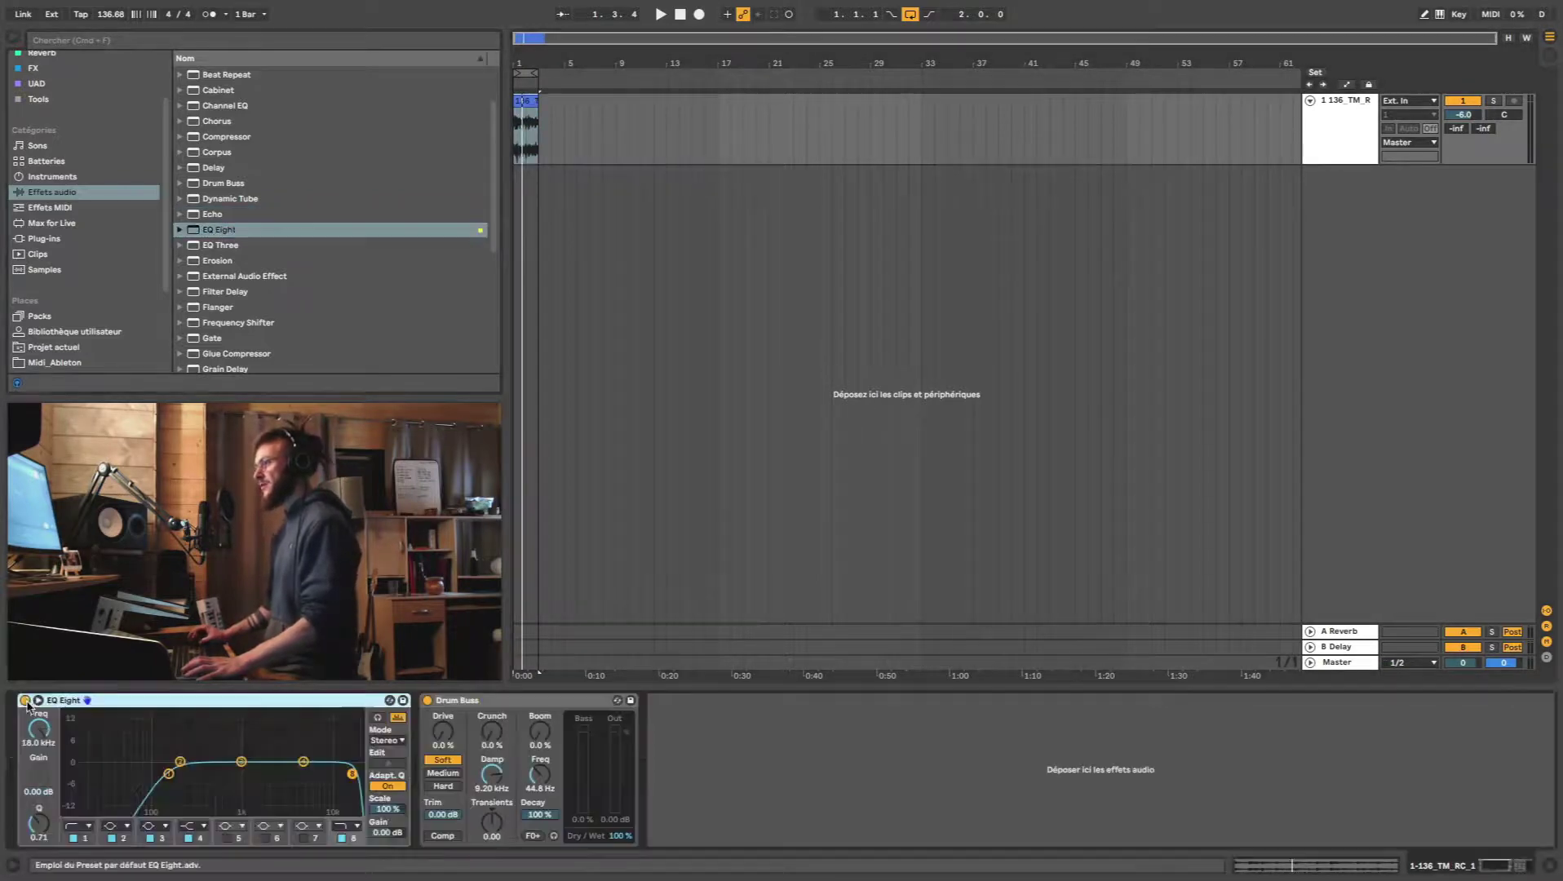
key(space)
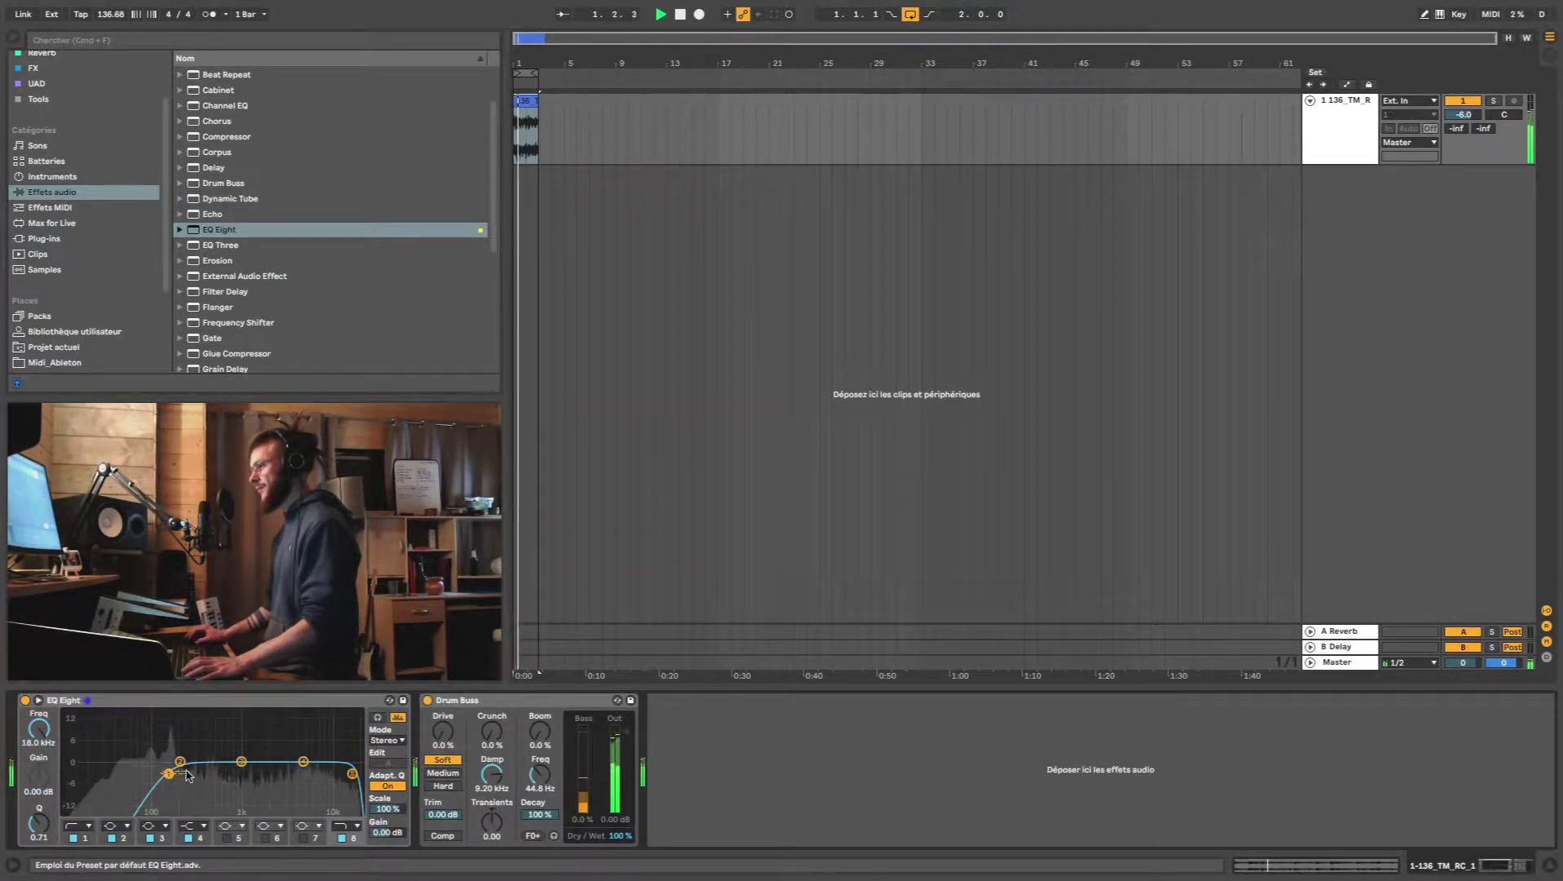
click(171, 772)
drag(175, 774, 227, 772)
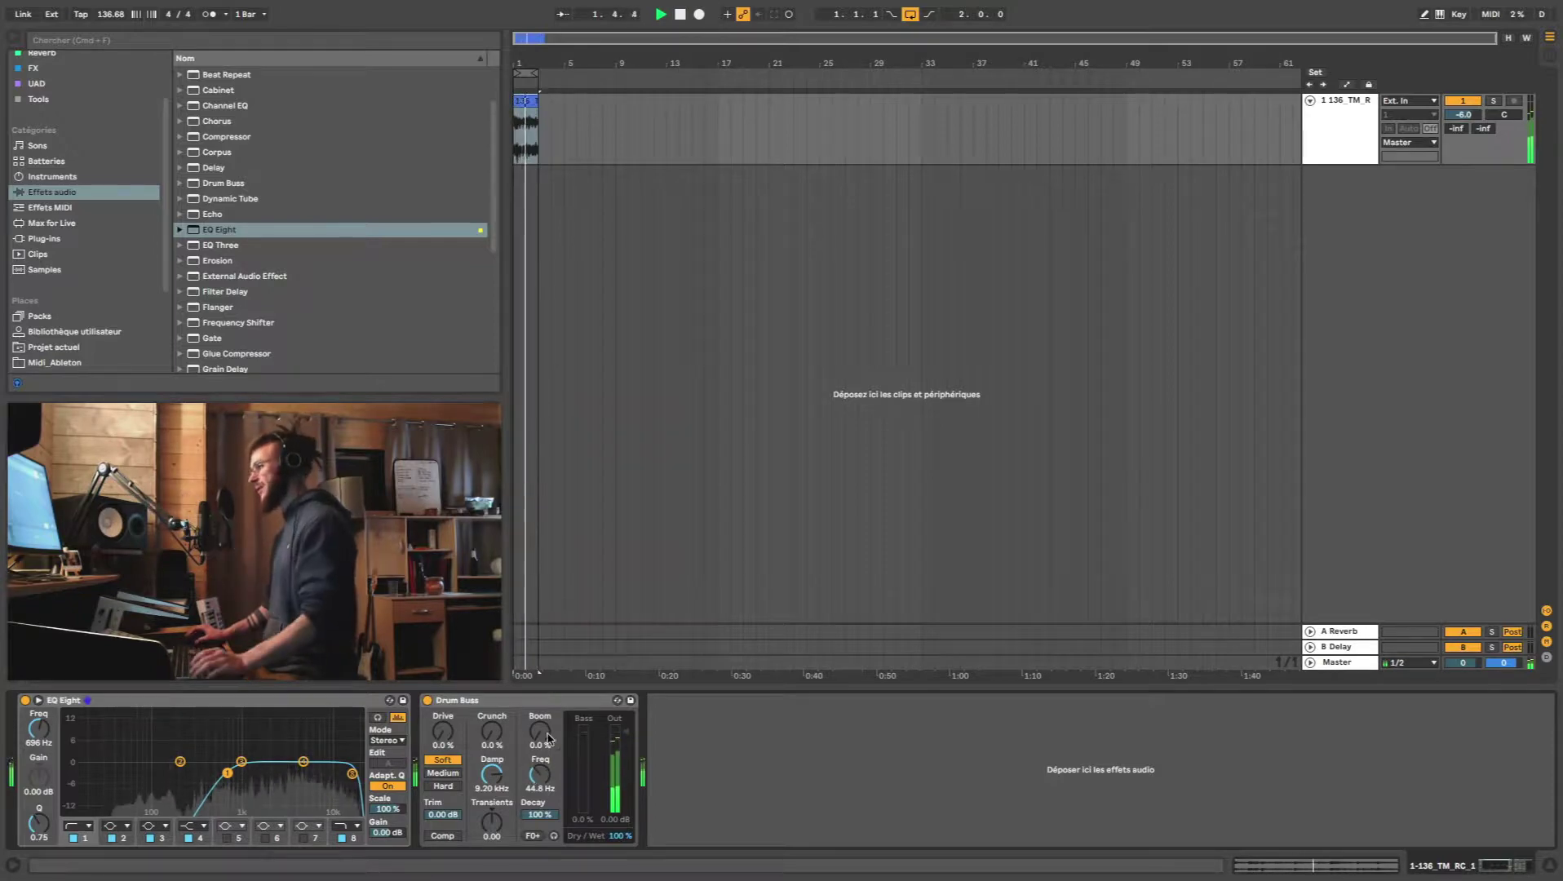
Raise the Drum Buss Boom amount to 65%.
drag(540, 732, 540, 697)
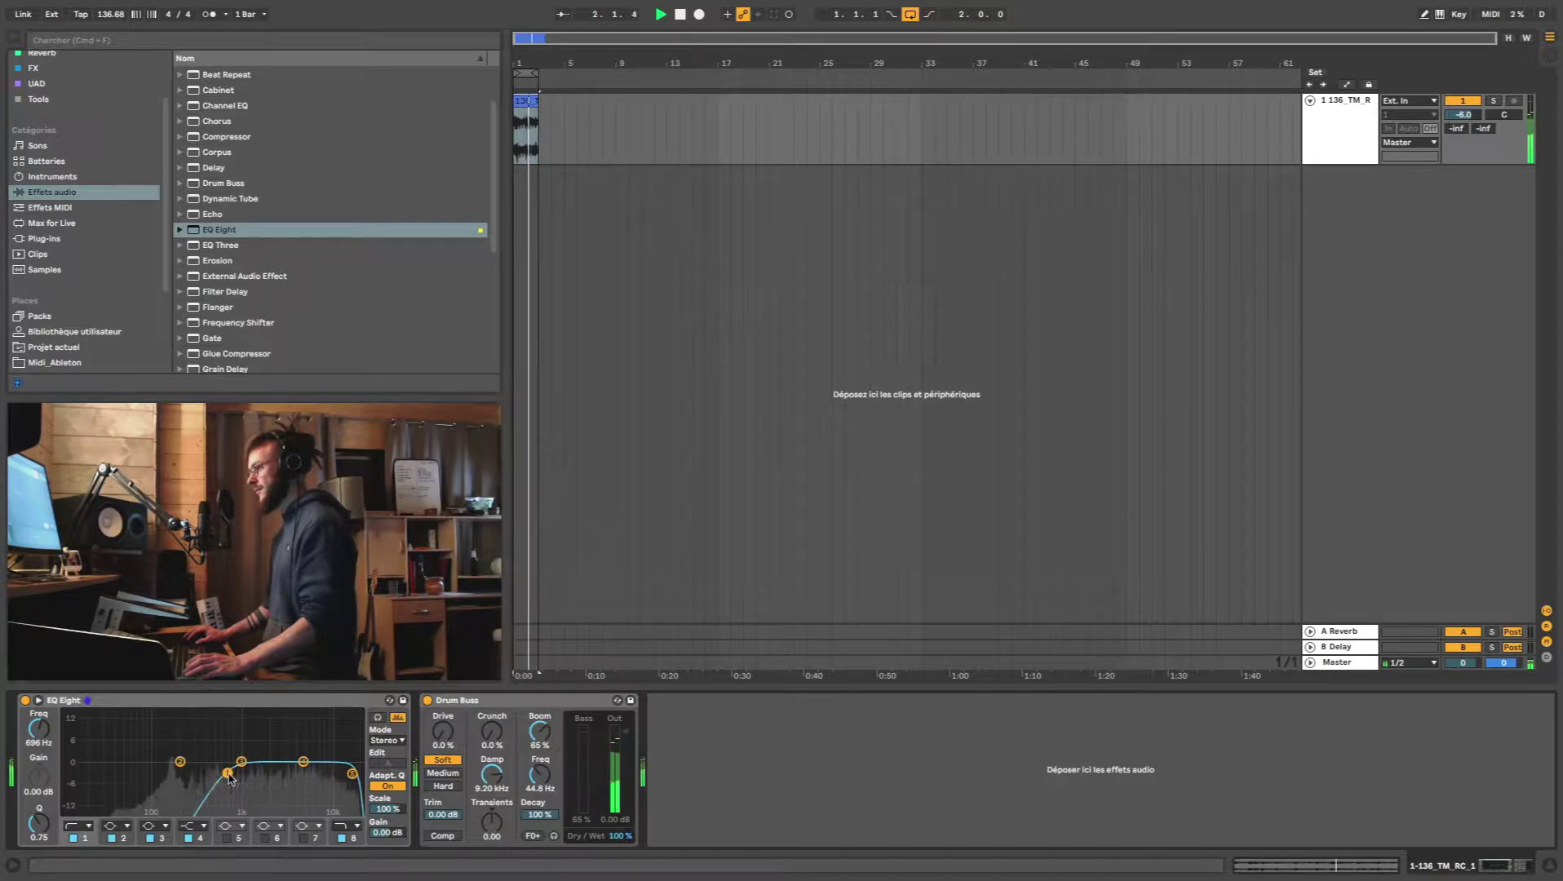
Lower EQ Eight's band 1 low-cut to 124 Hz and audition Drum Buss Boom at 100% with Freq at 79.7 Hz.
drag(229, 778, 162, 776)
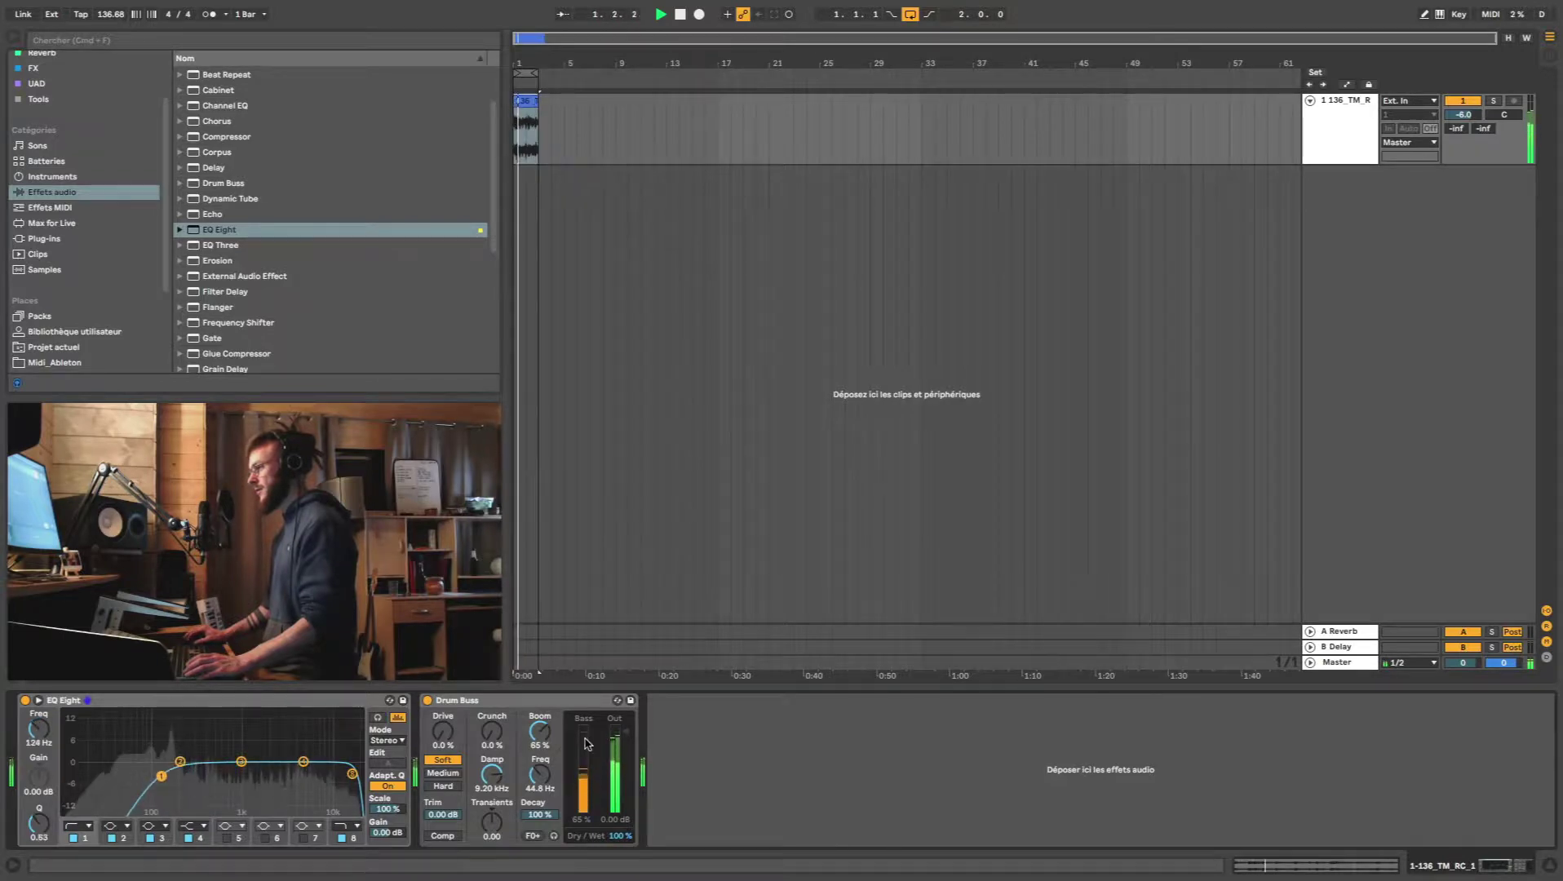
mouse_move(540, 773)
mouse_down()
mouse_move(542, 738)
mouse_move(542, 783)
mouse_up()
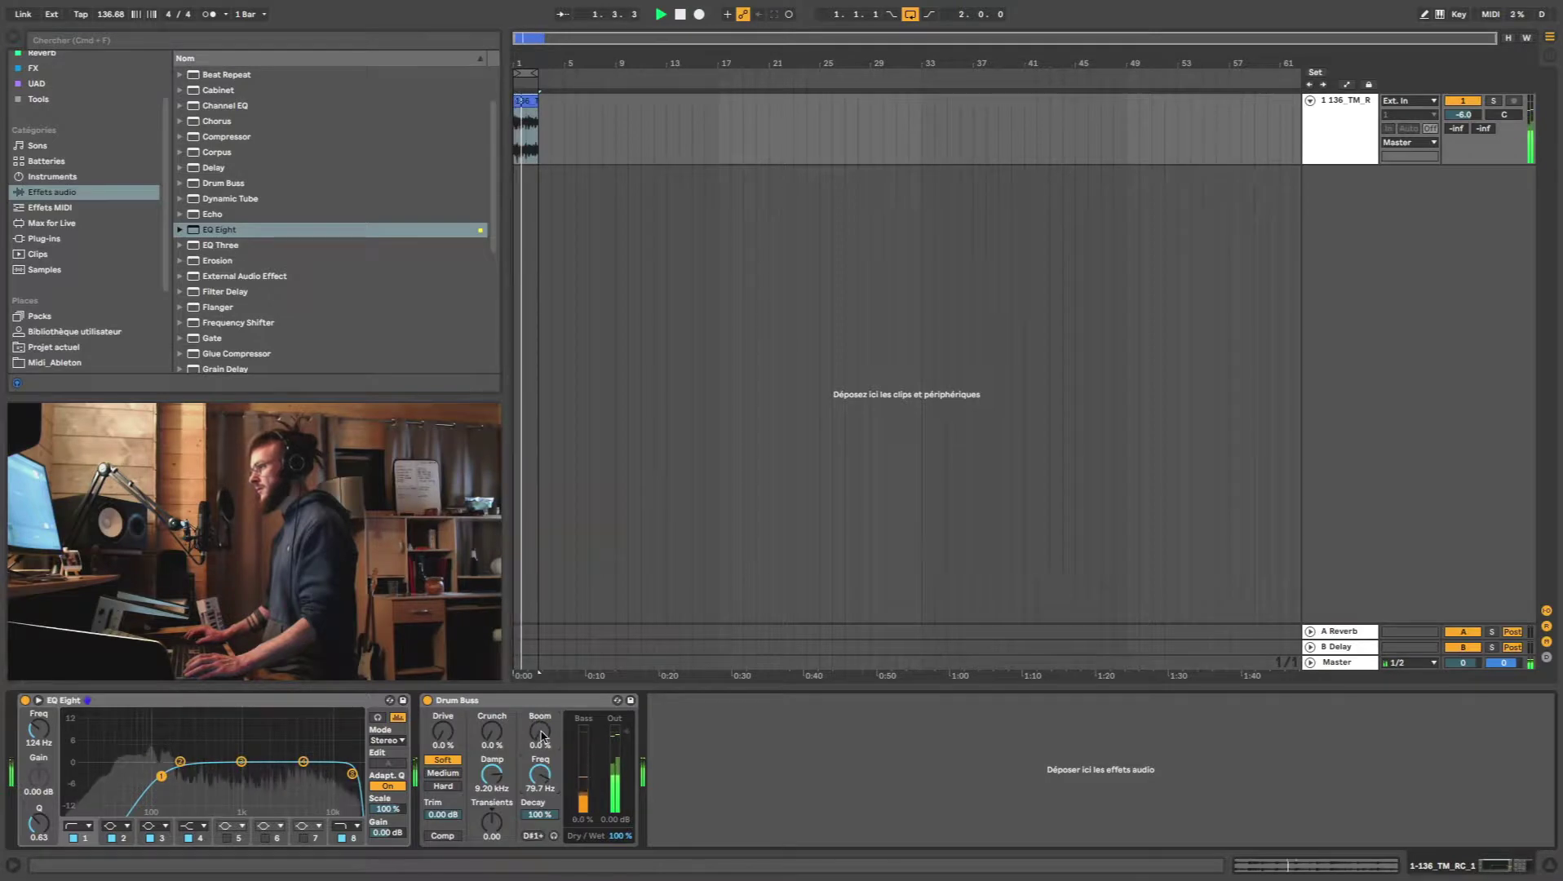
drag(542, 734, 542, 689)
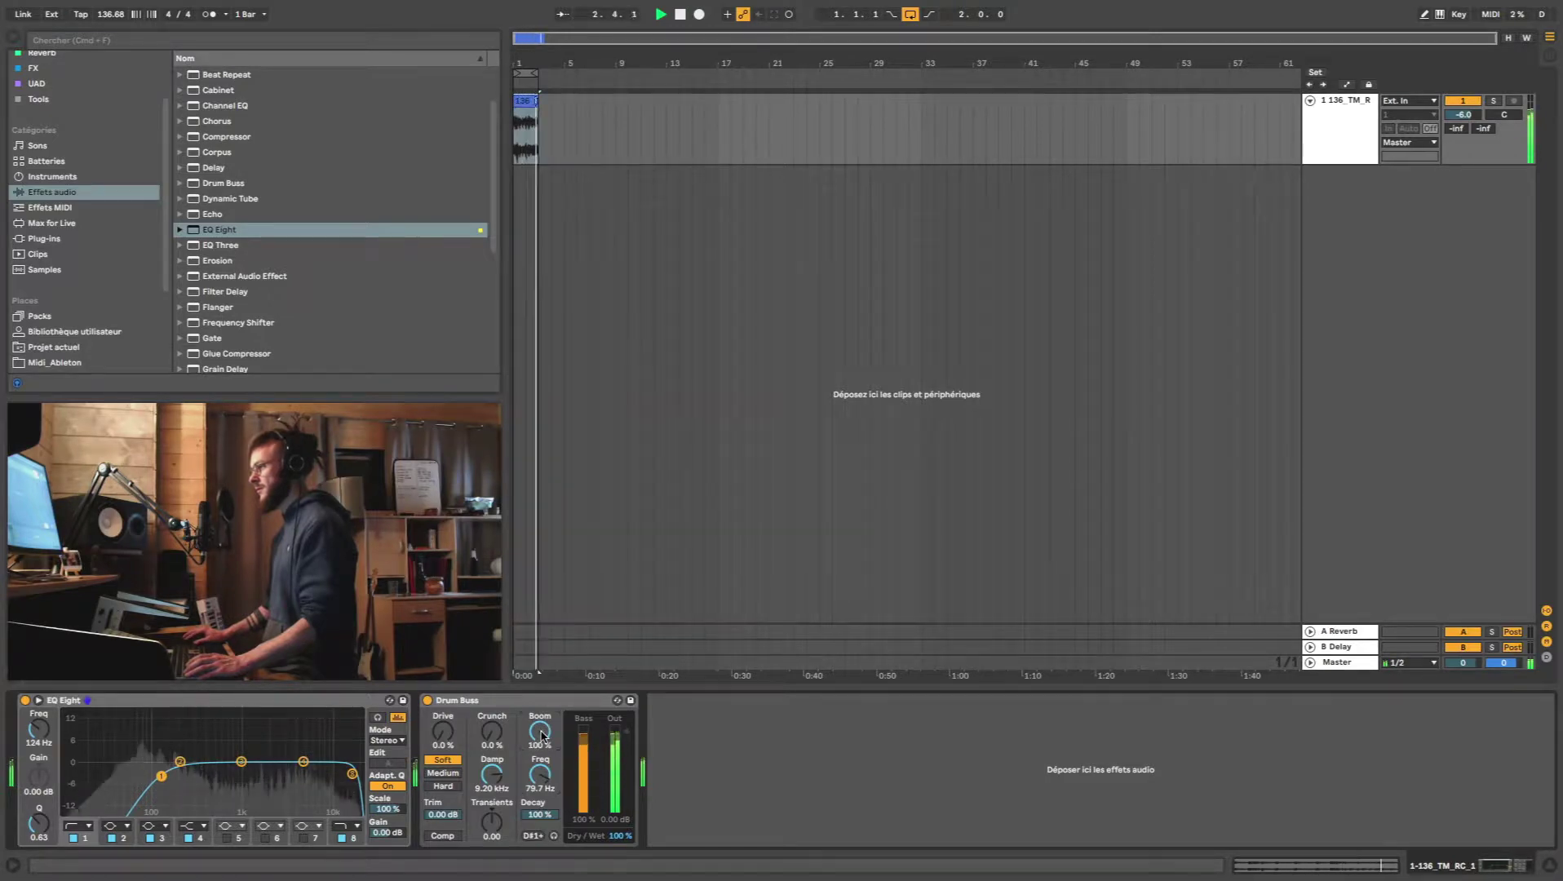
Stop playback, remove EQ Eight from the track, and reset the Drum Buss Boom amount to 0%.
click(220, 700)
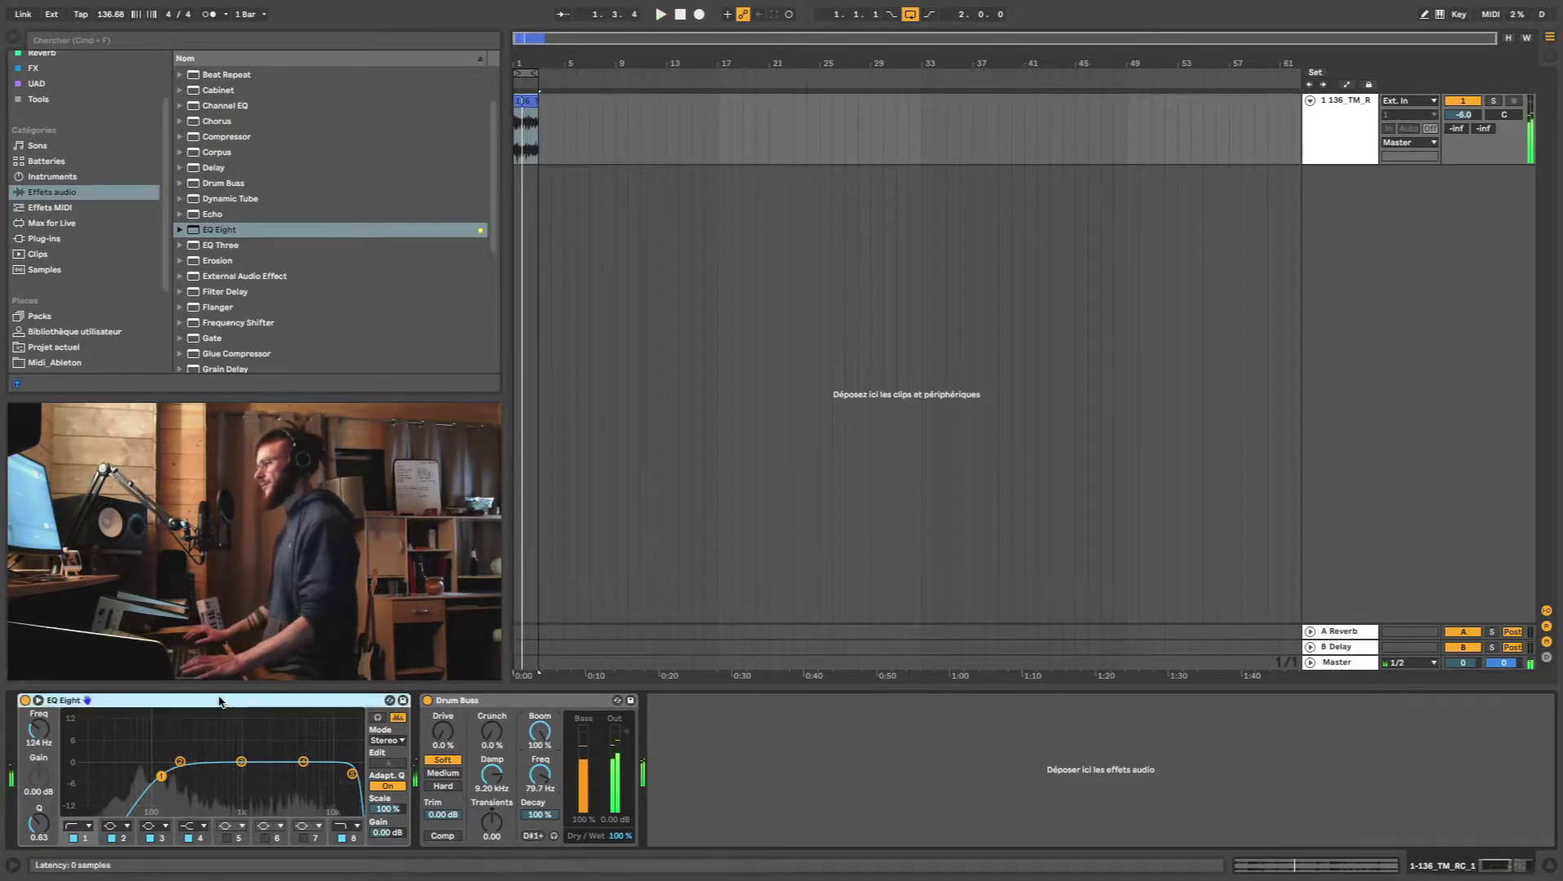
key(Delete)
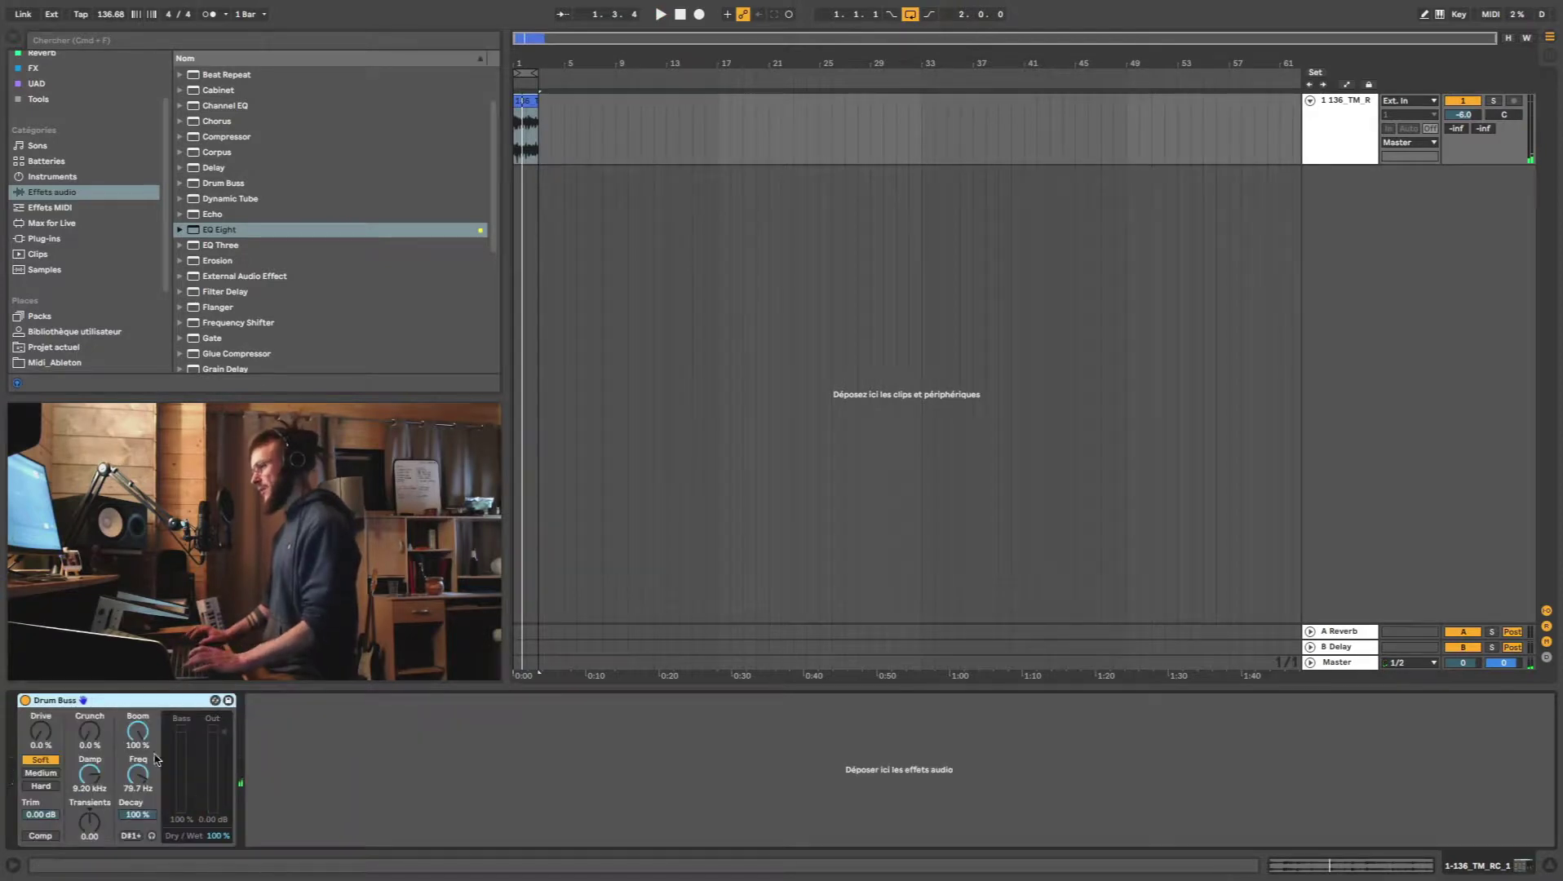
key(Delete)
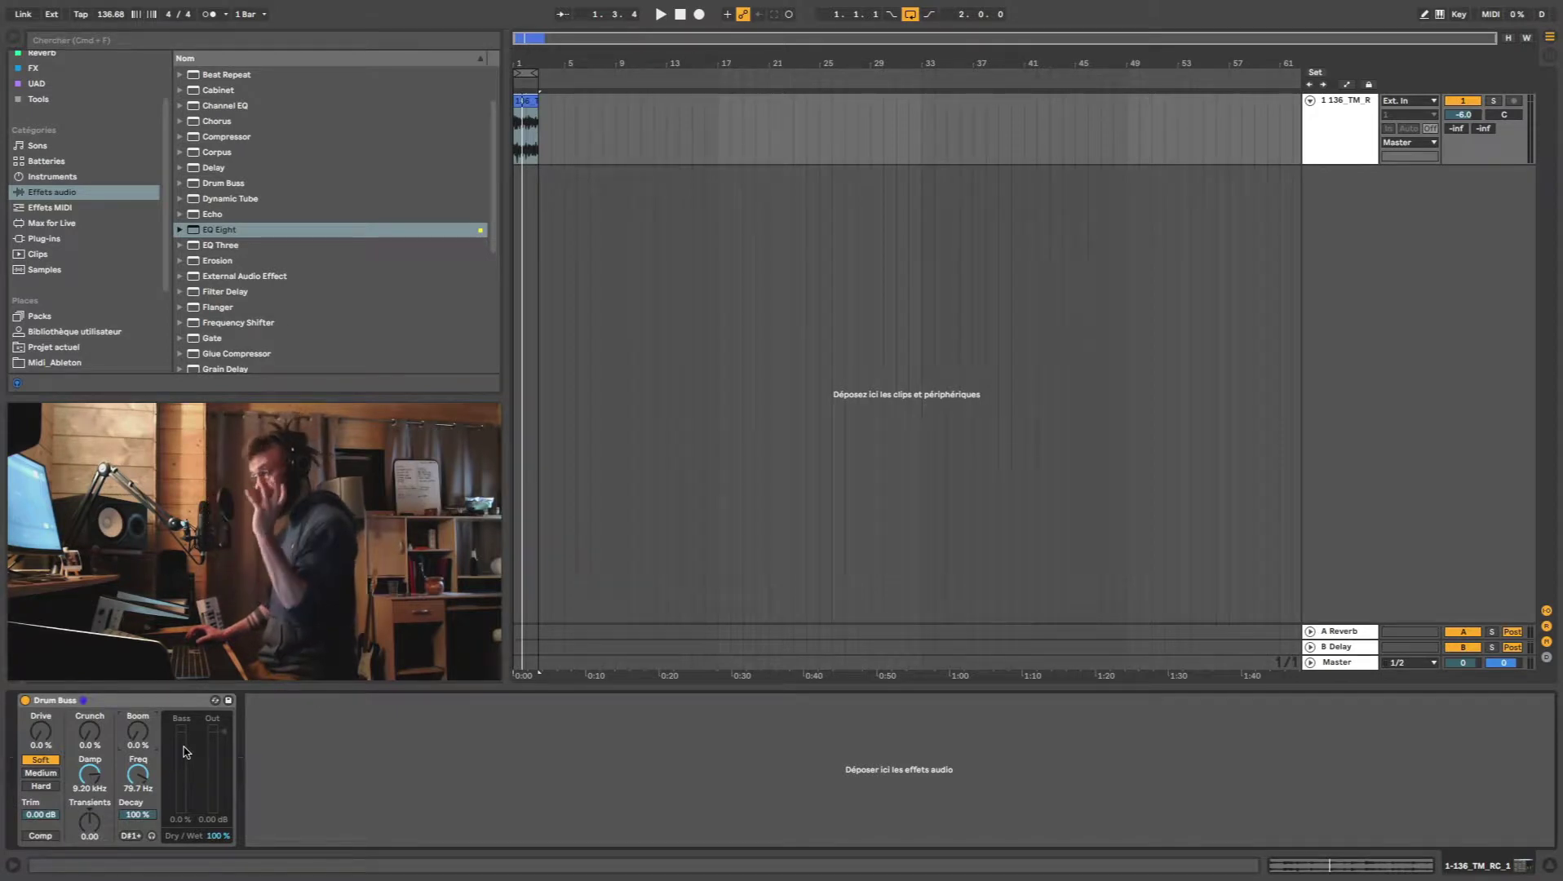
Set the Boom Freq to 42.5 Hz and audition Boom amounts of 52% and 63% on the playing loop.
drag(138, 773, 139, 784)
key(space)
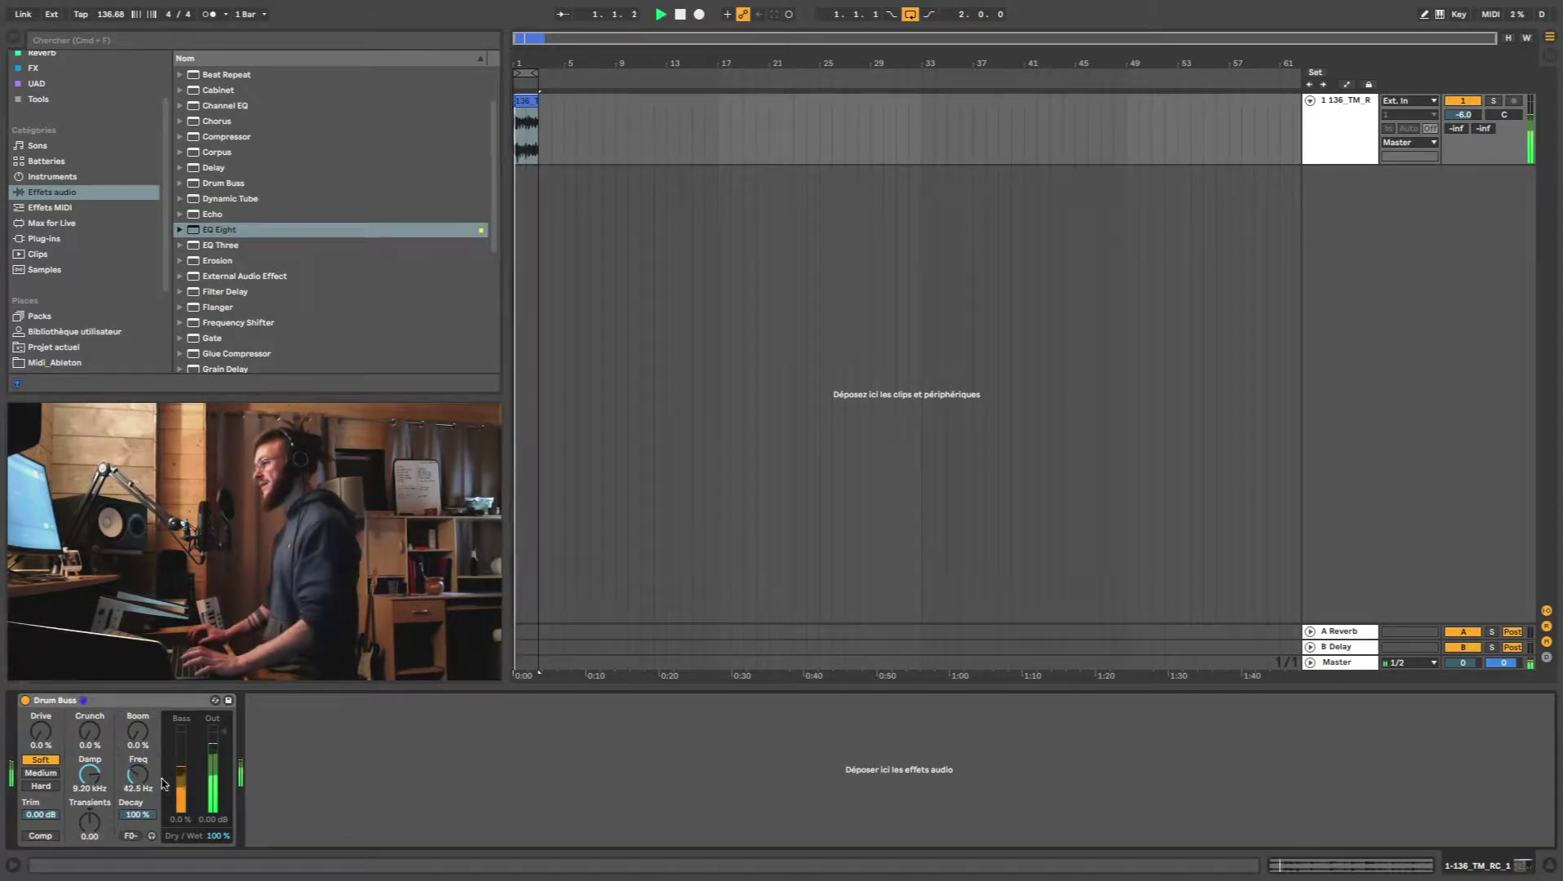
key(space)
drag(138, 732, 138, 718)
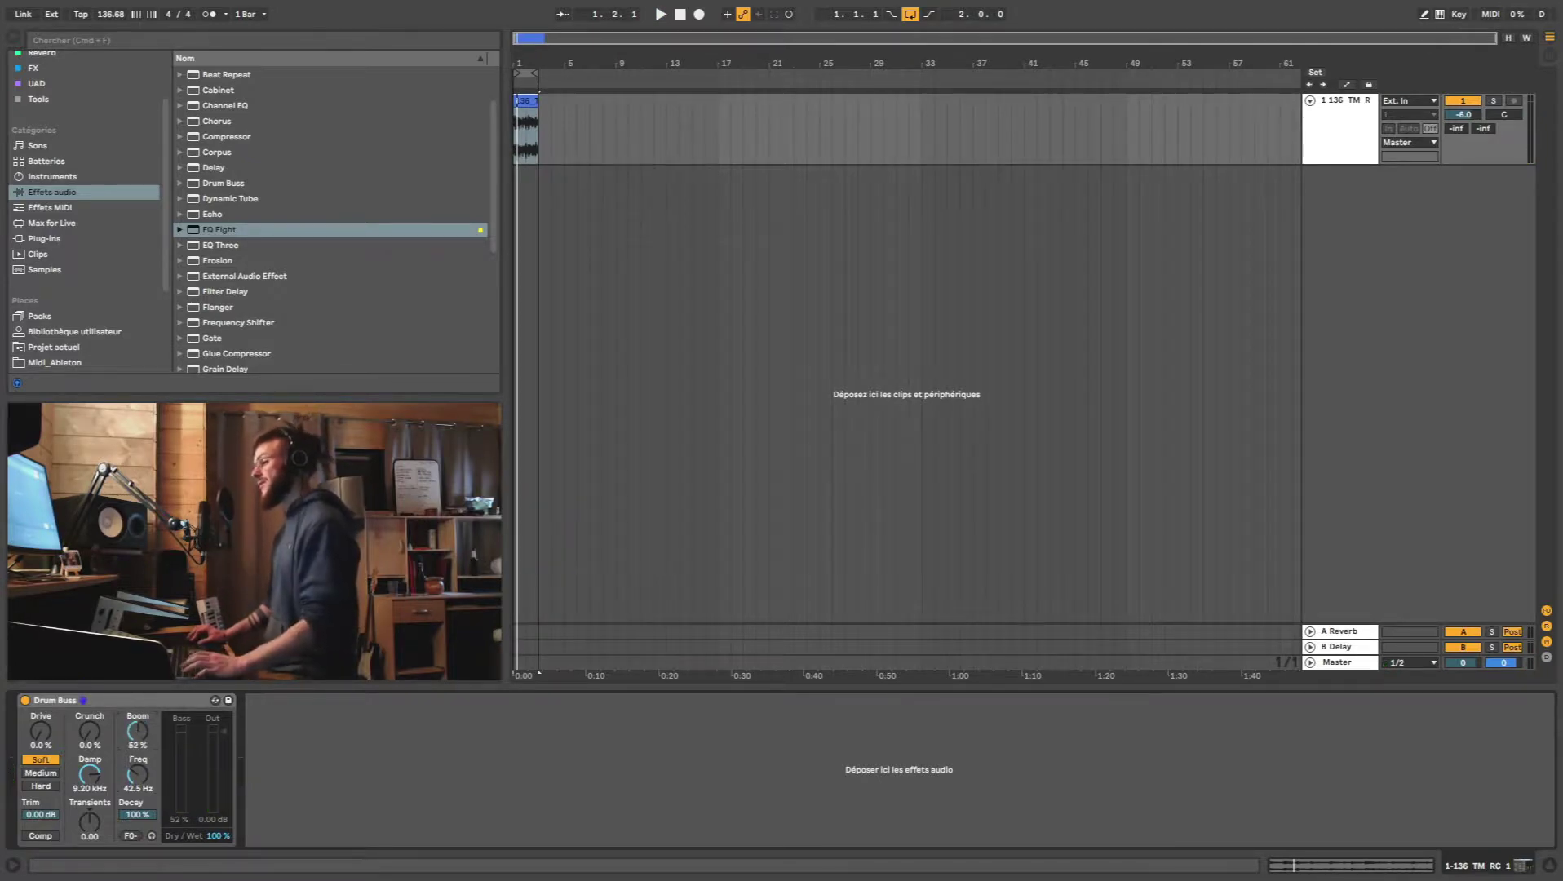
key(space)
drag(179, 819, 187, 827)
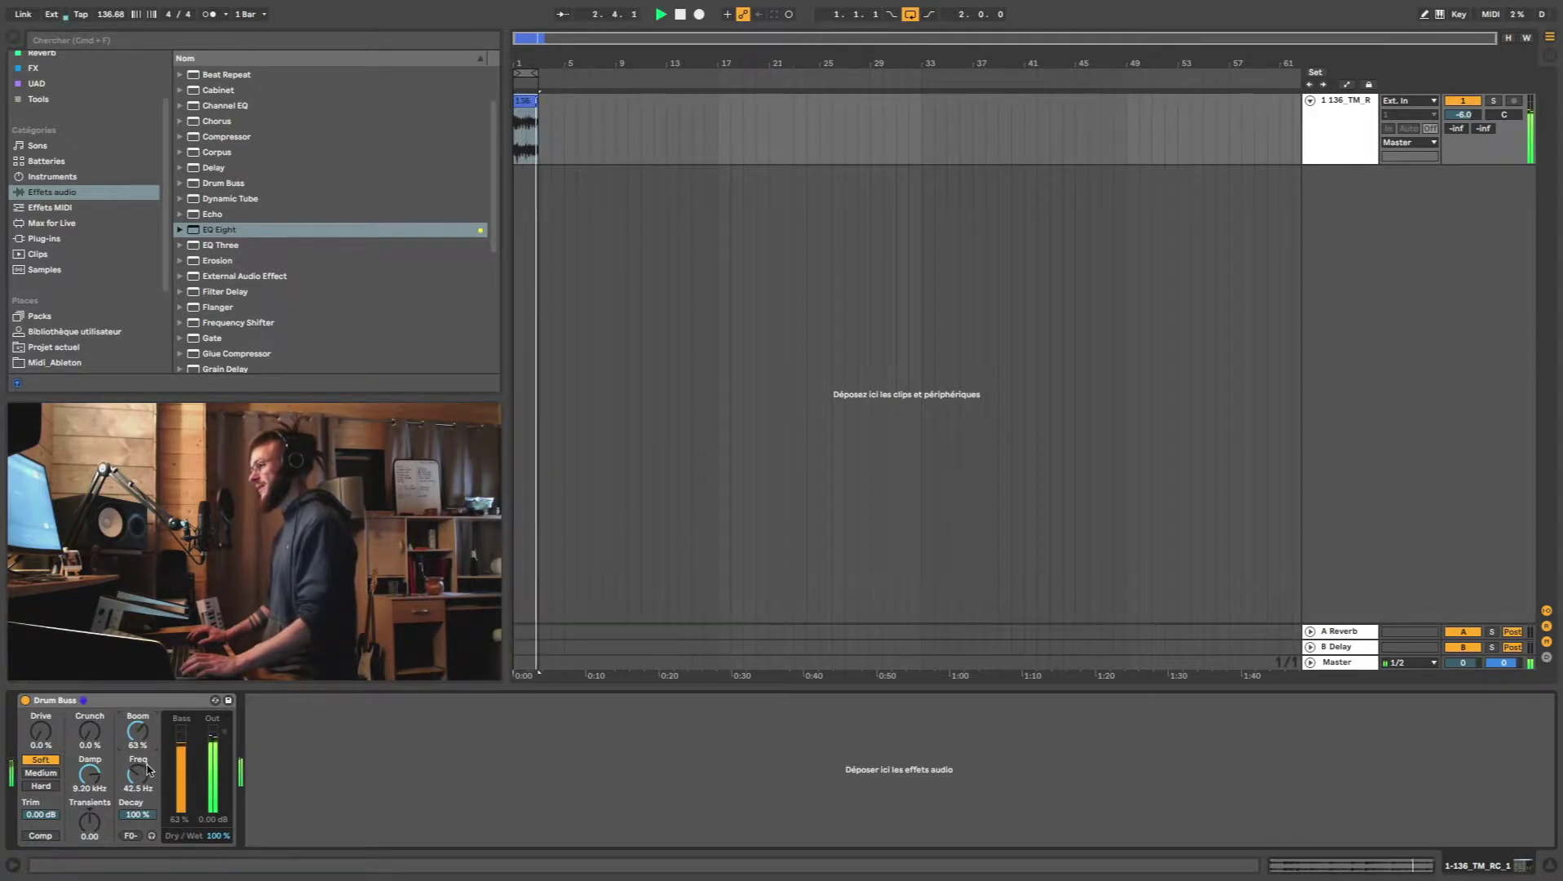
Return Boom to 0%, stop playback, and lower the Boom Decay to 2.3%.
drag(138, 732, 140, 857)
key(space)
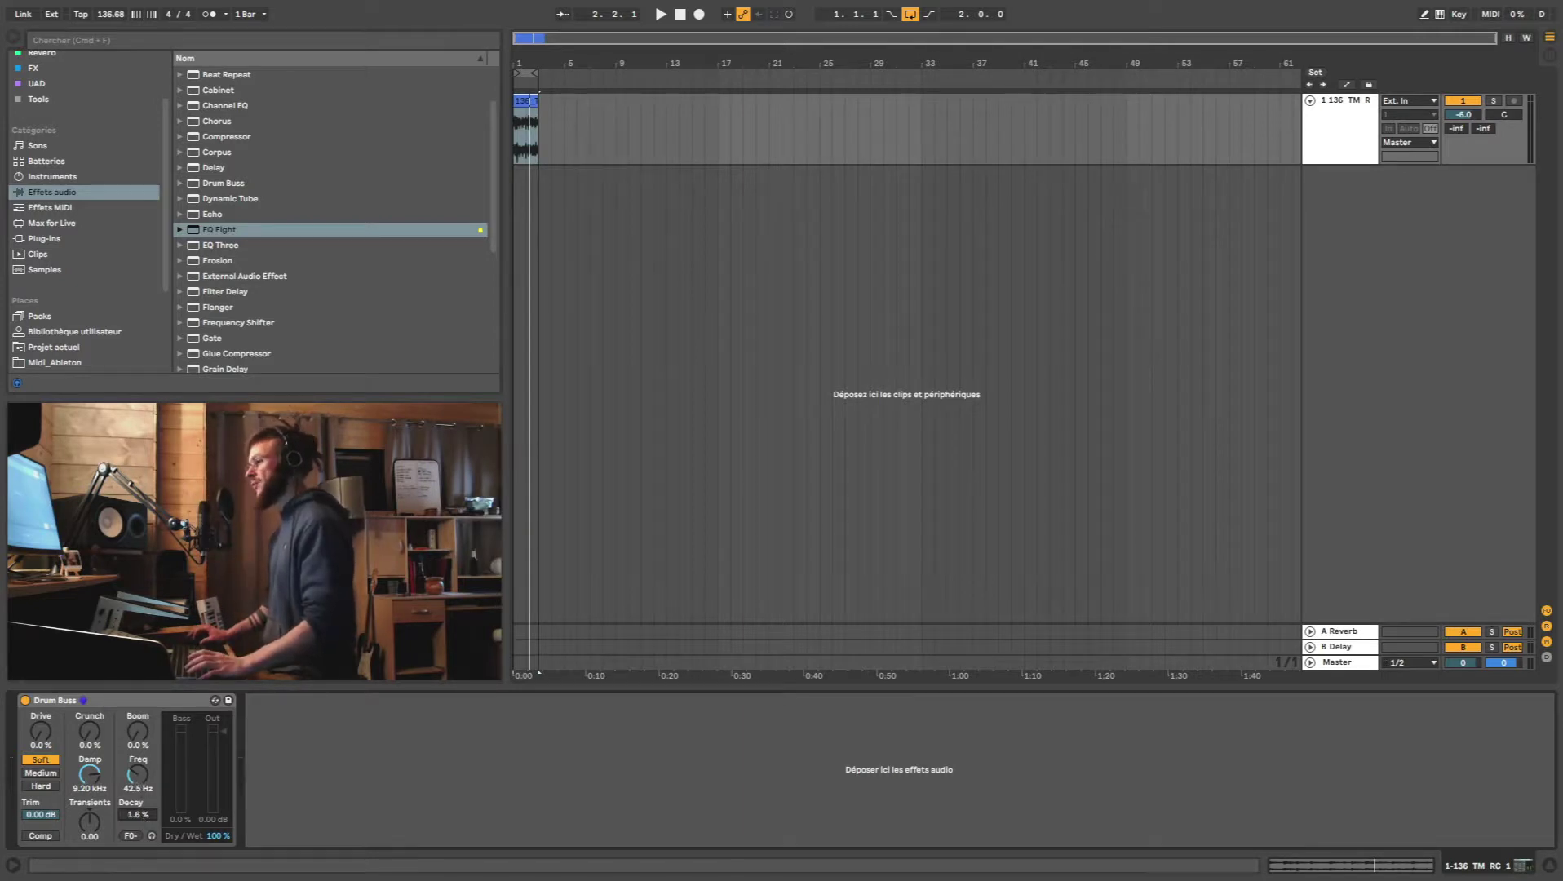
drag(145, 824, 150, 821)
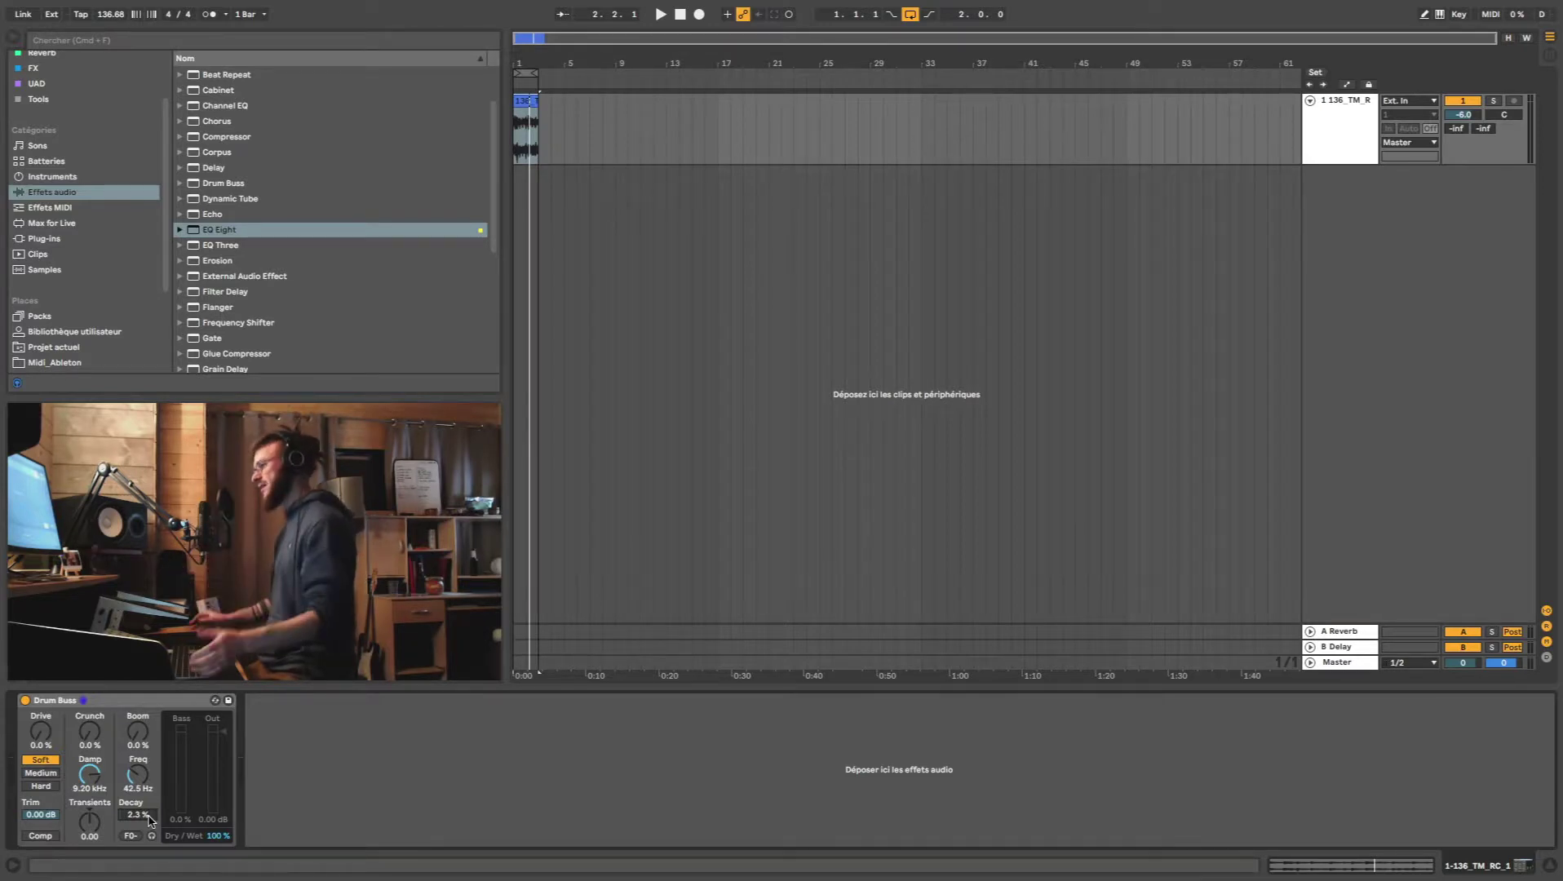
Restore the Boom Decay to 100% and tune Freq to 50.2 Hz while the loop plays.
drag(149, 820, 128, 758)
drag(128, 824, 128, 811)
key(space)
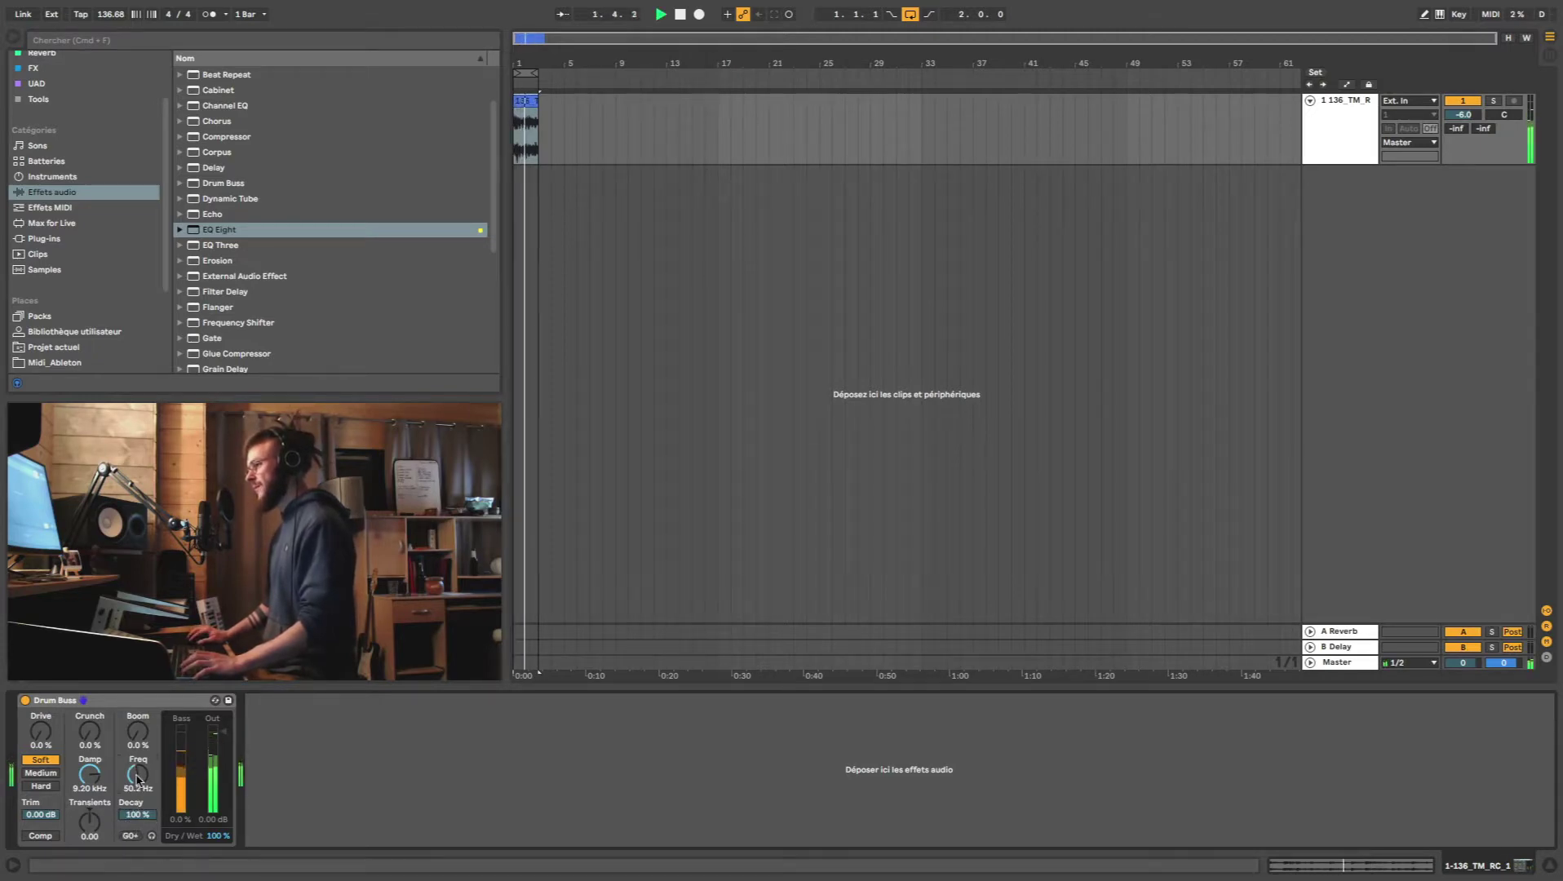
Restart the loop, compare Boom Decay at 0% and 100%, and stop playback.
key(space)
key(space)
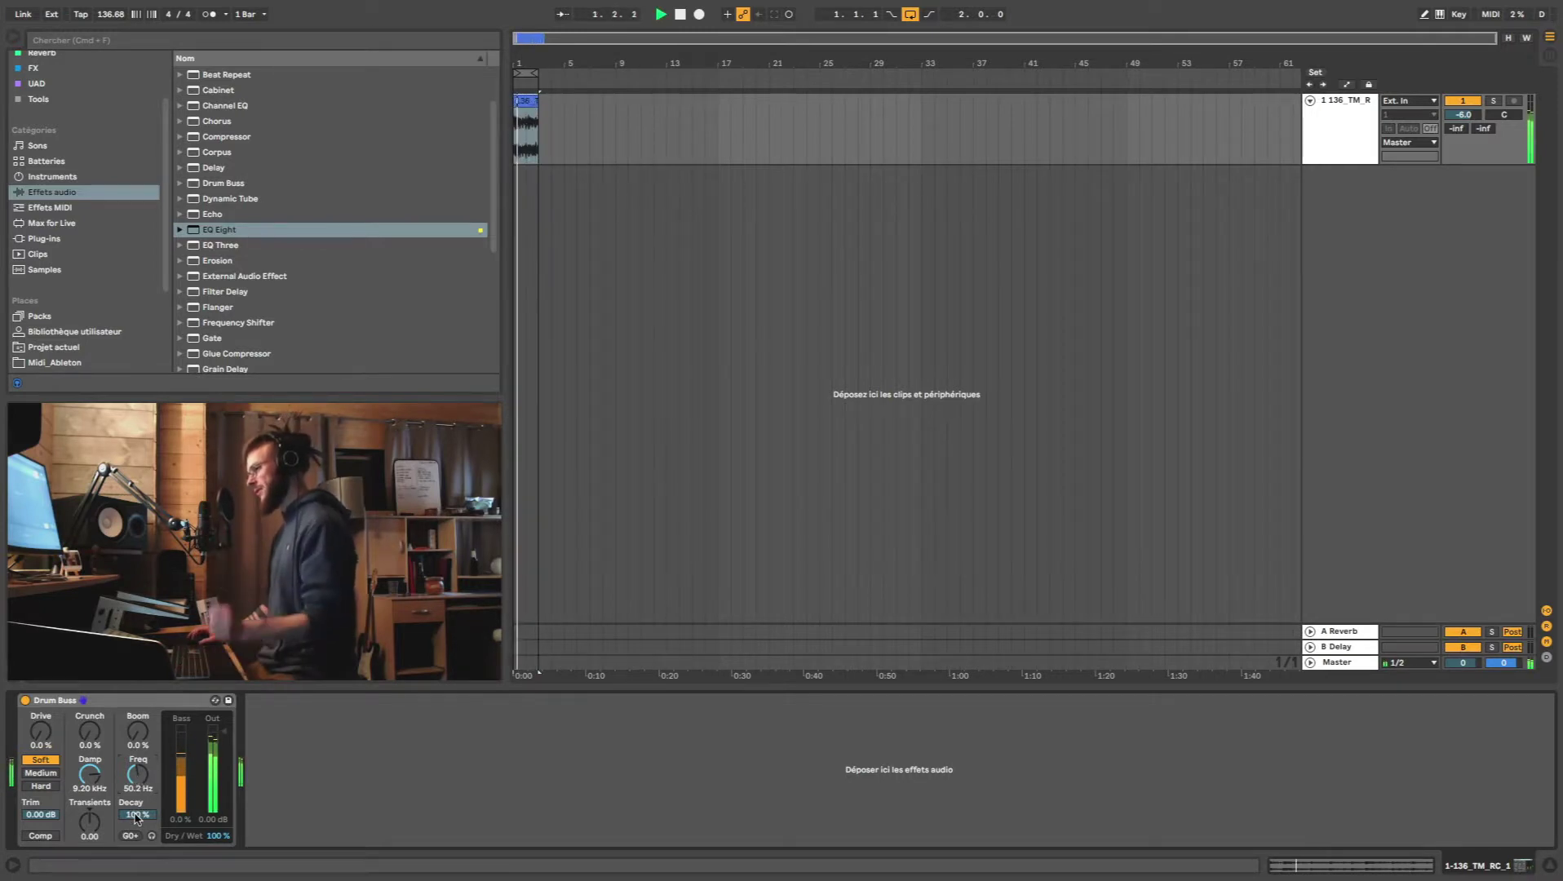
drag(137, 814, 137, 814)
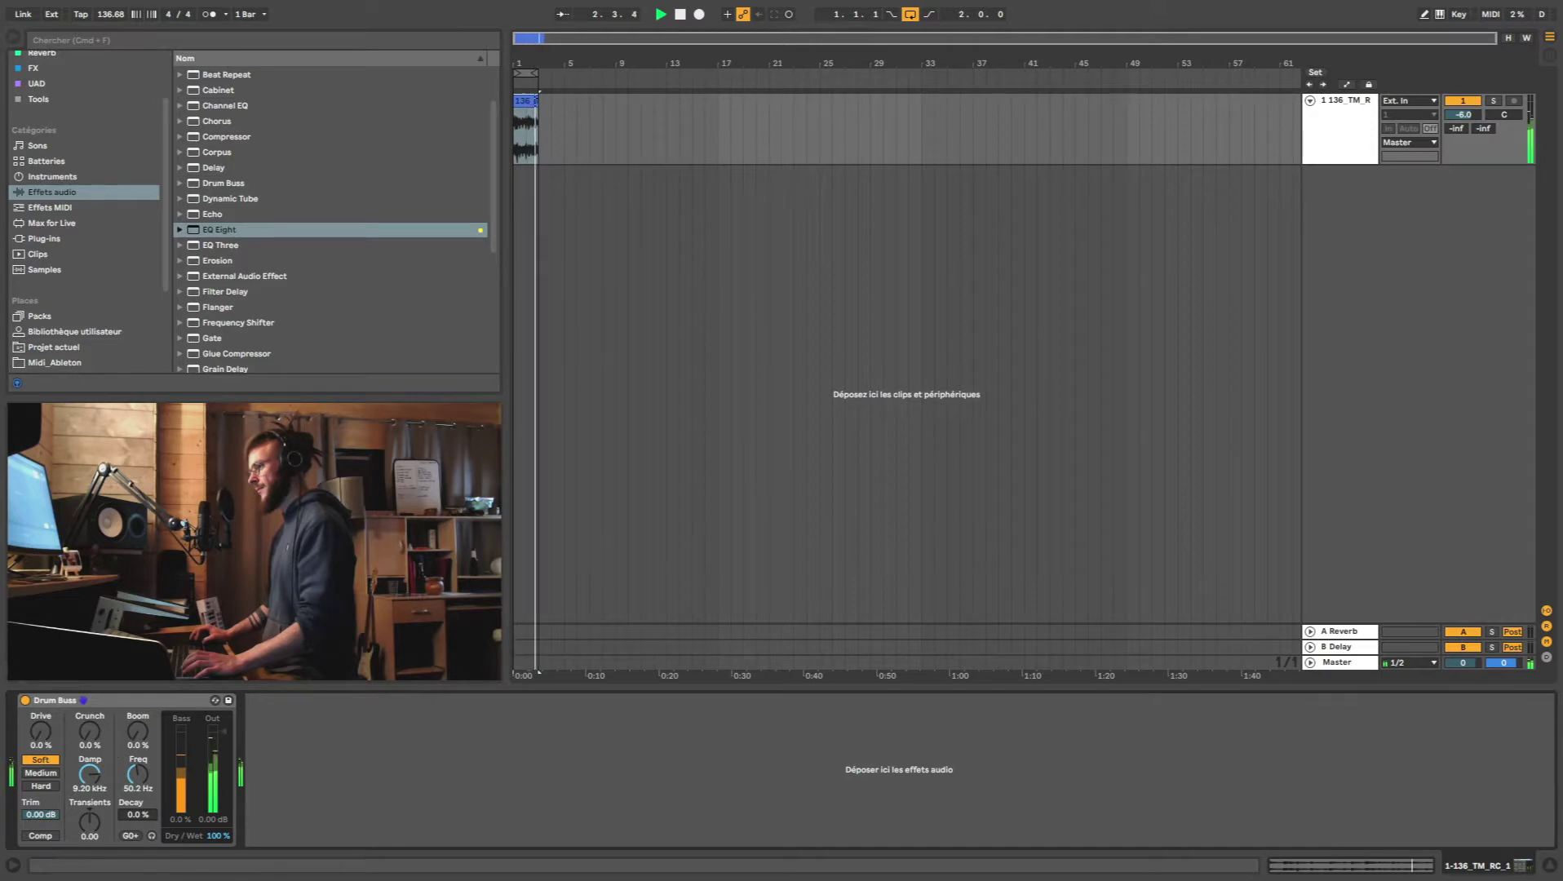
drag(137, 814, 137, 814)
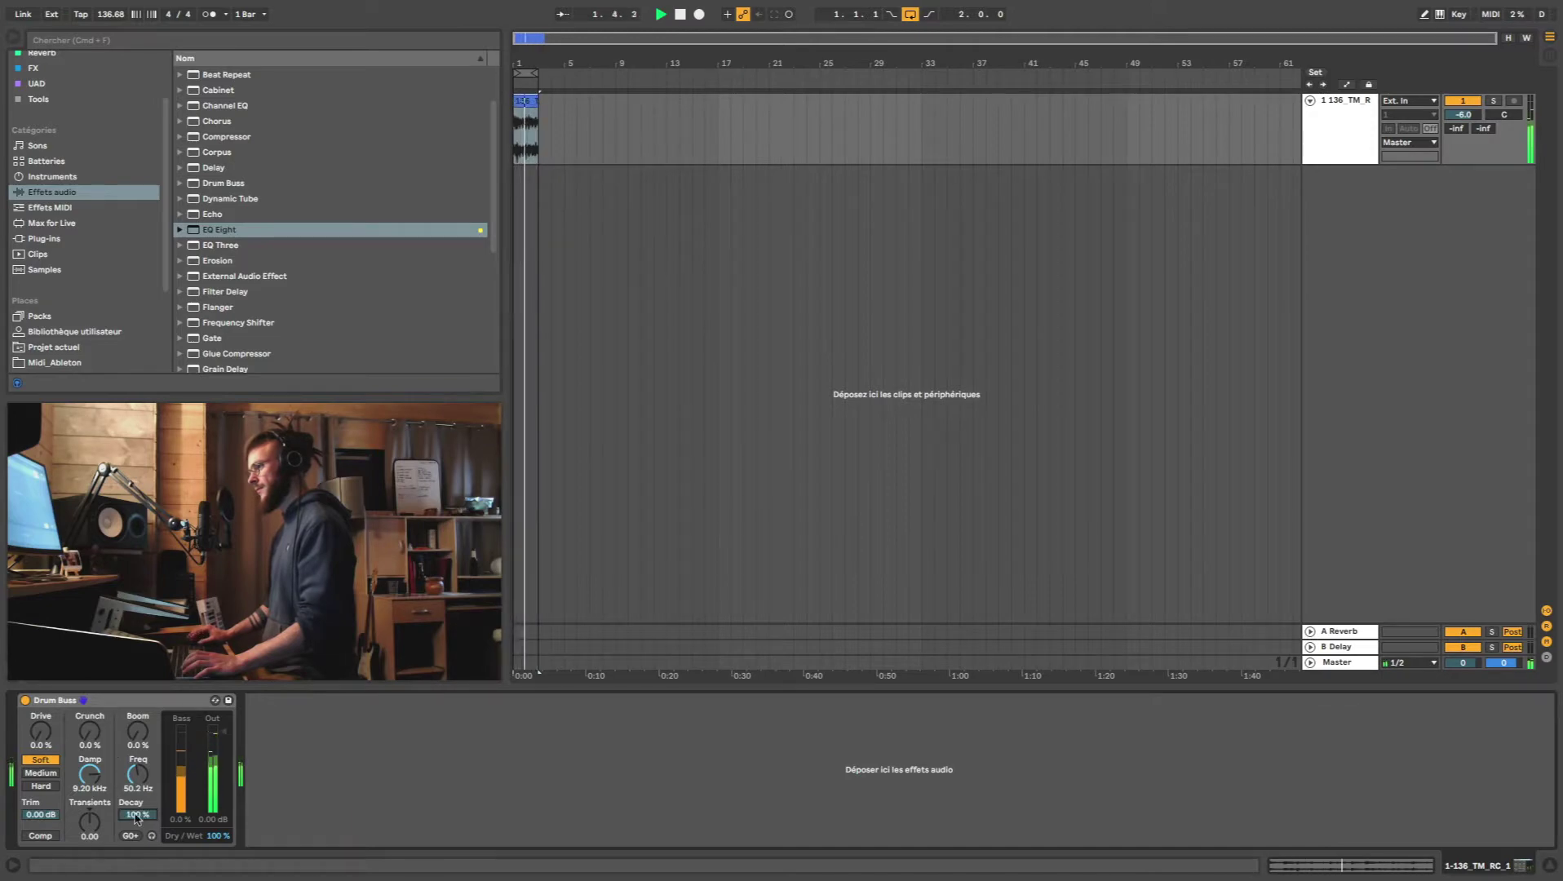
key(space)
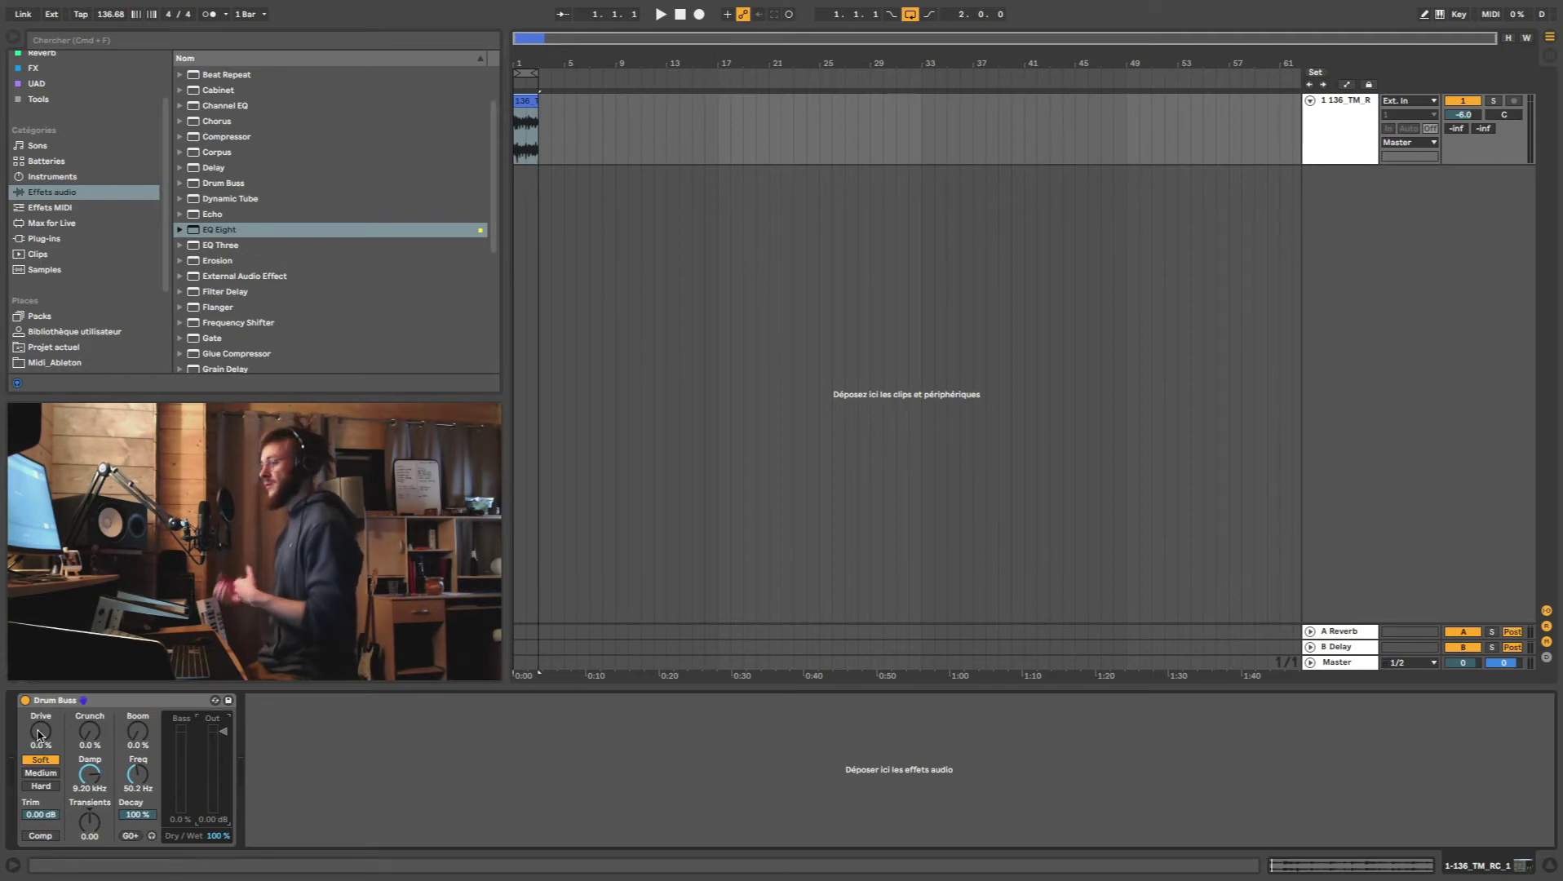
Open the context options of the Drum Buss device.
right_click(68, 703)
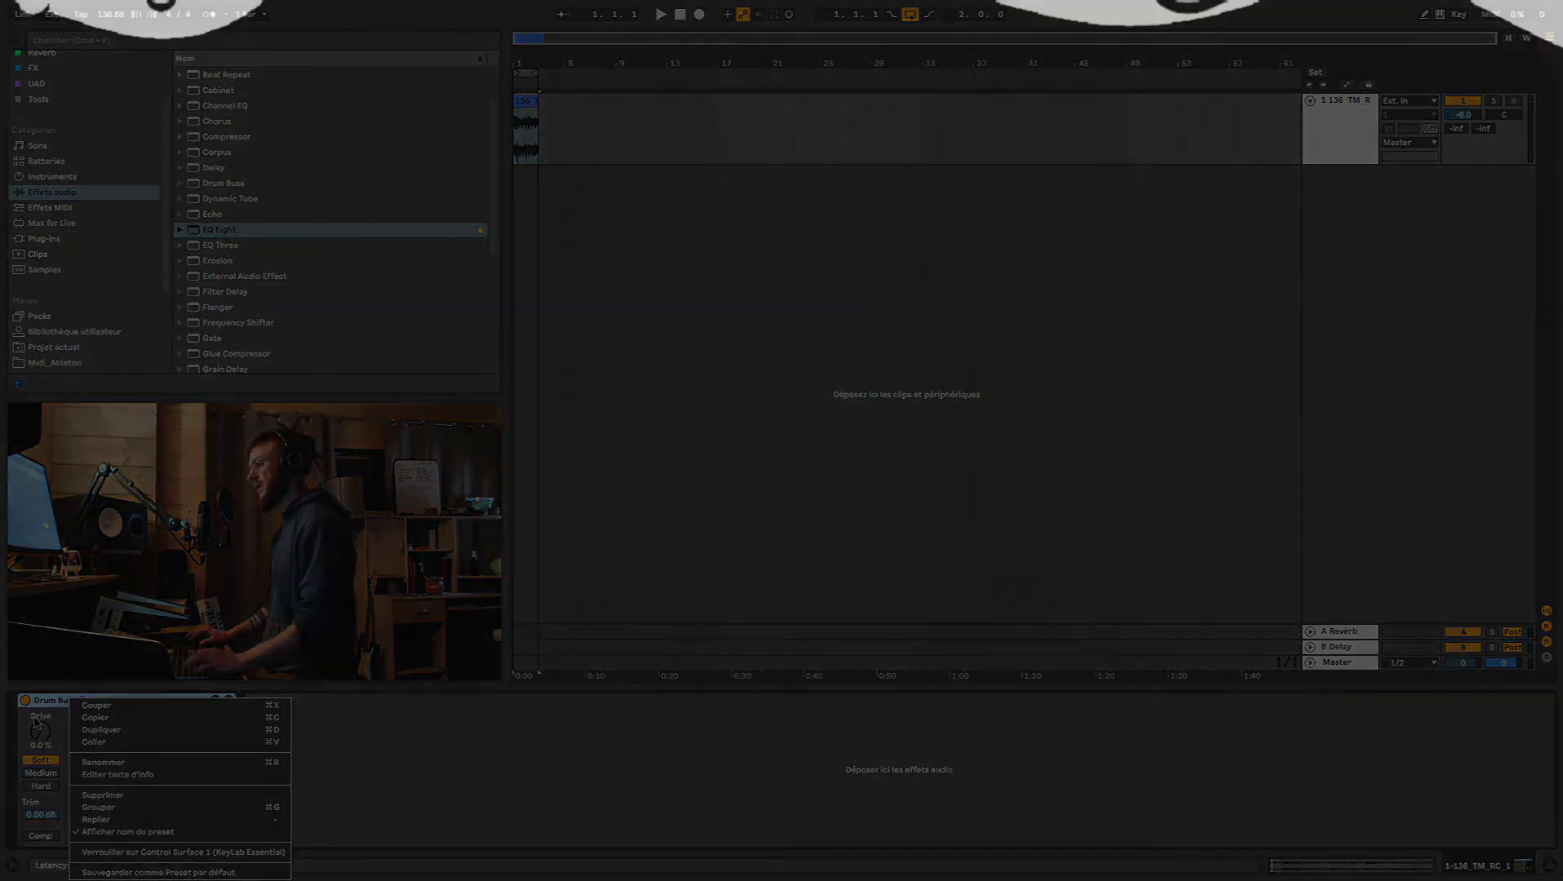